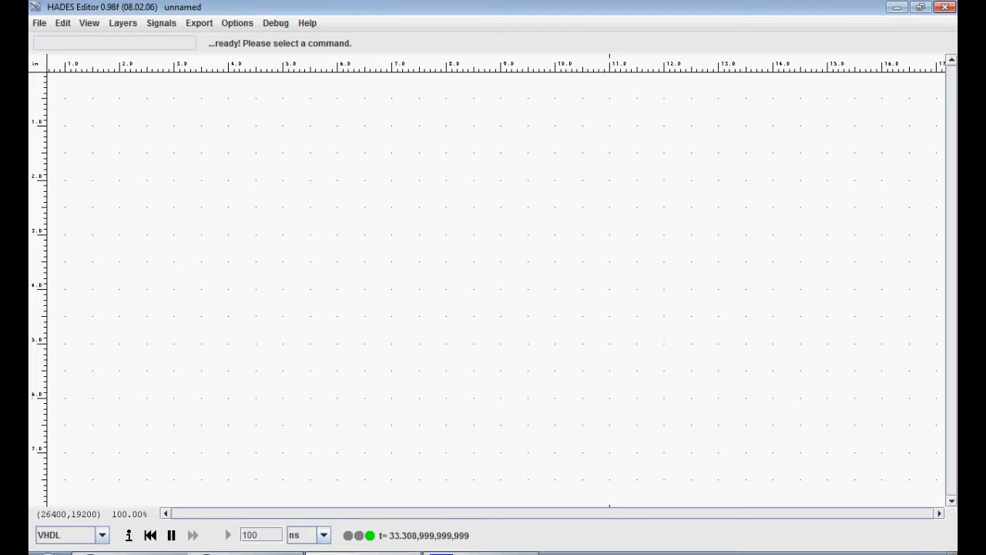
Place one Ipin (switch) with its output pin at about 3.0 in across and 1.75 in down the canvas
right_click(313, 208)
mouse_move(331, 227)
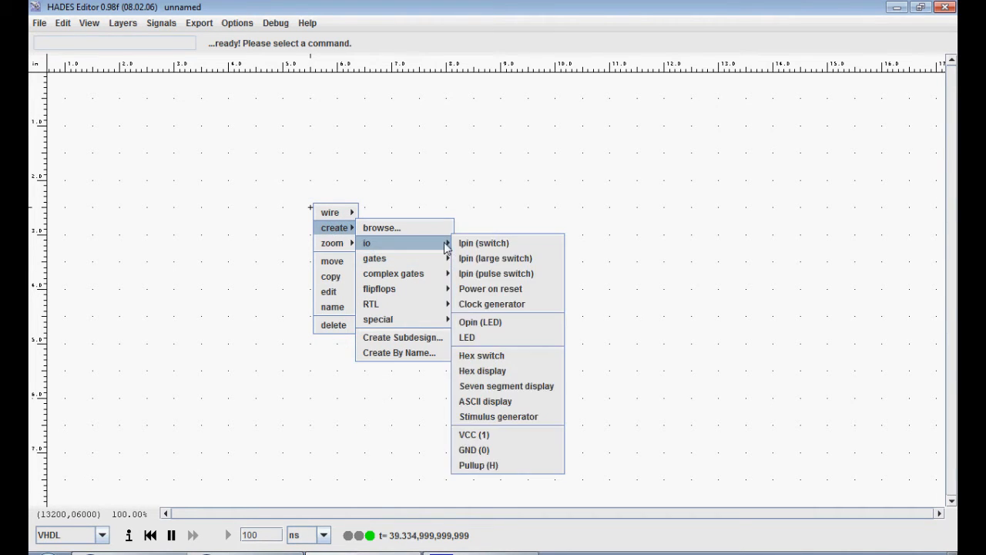
left_click(462, 243)
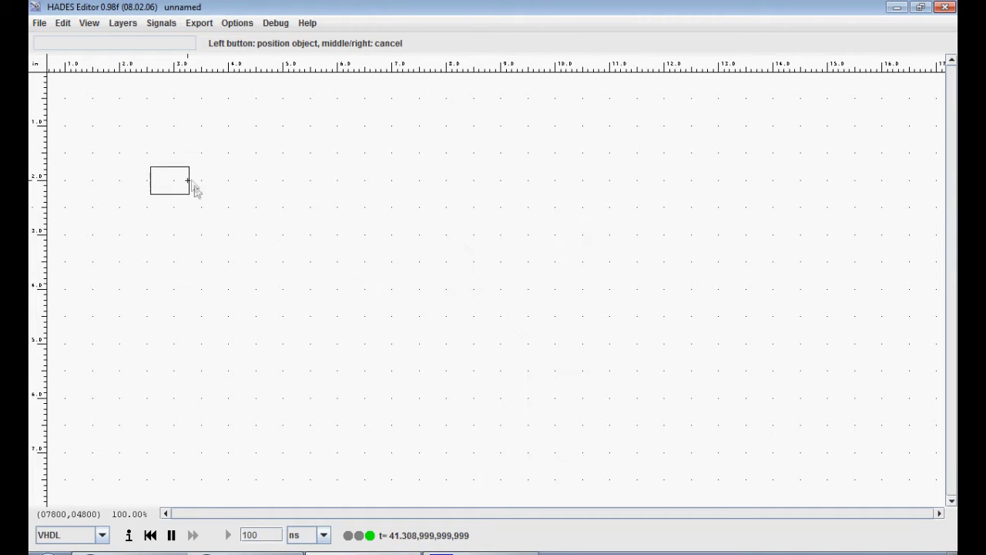
left_click(178, 173)
right_click(262, 197)
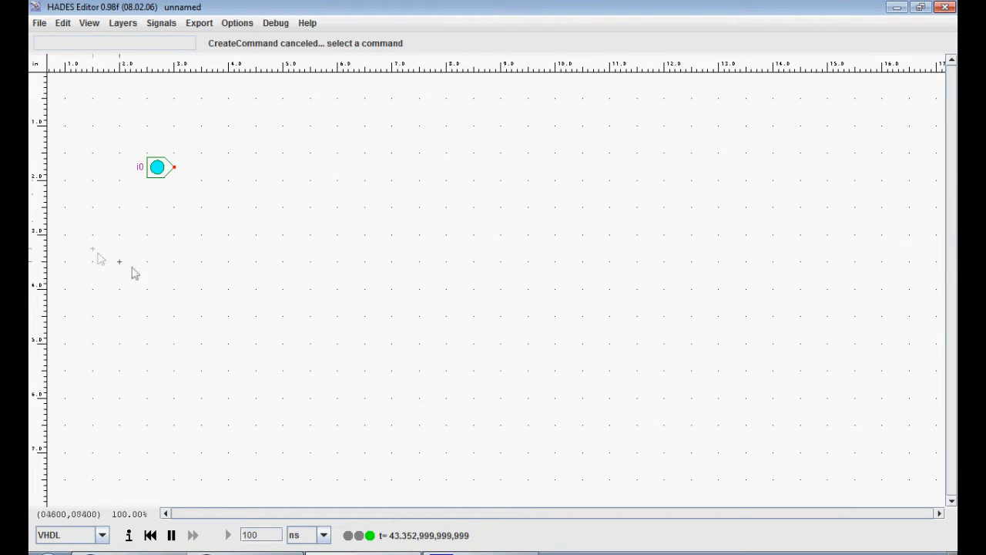
Copy the input switch and place the duplicate about 2 in directly below the original
right_click(159, 171)
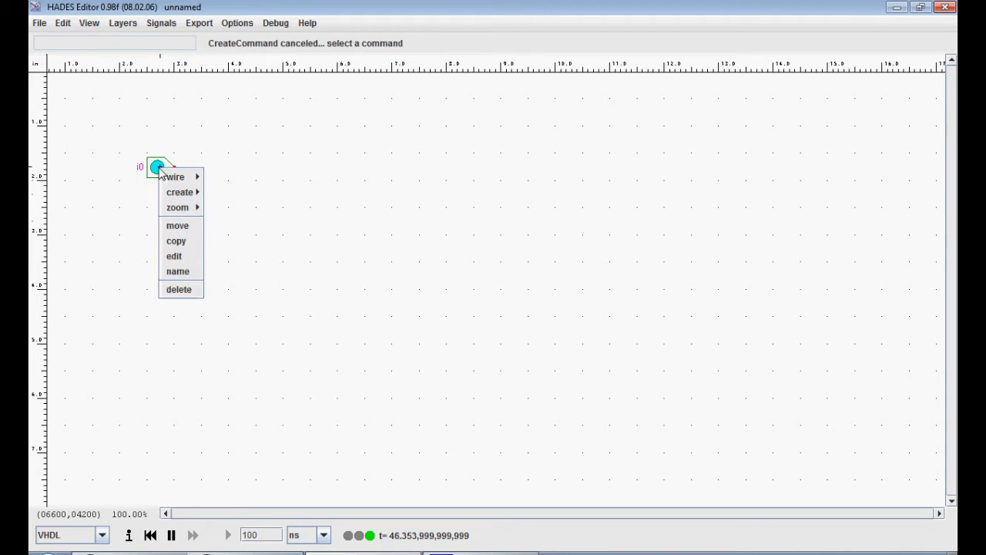
left_click(174, 243)
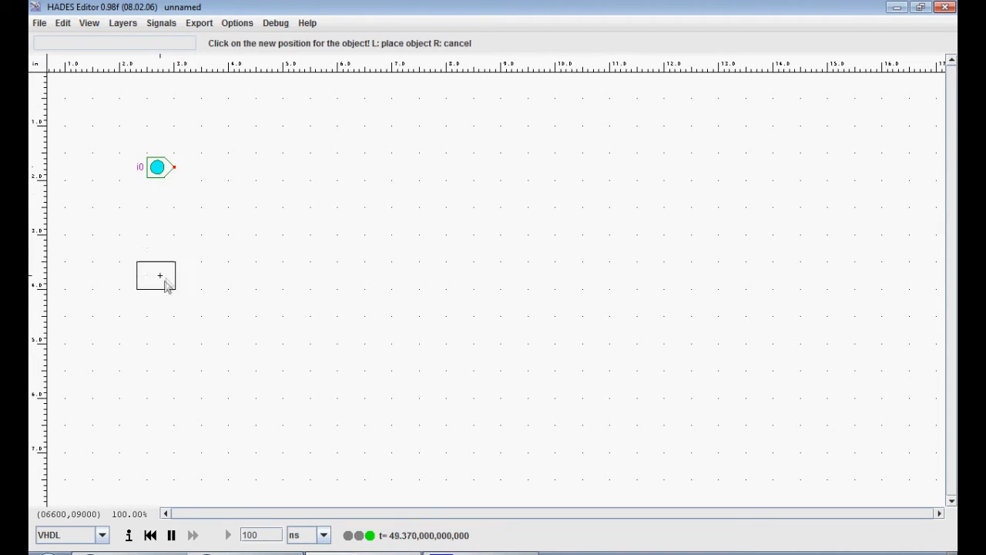
left_click(168, 282)
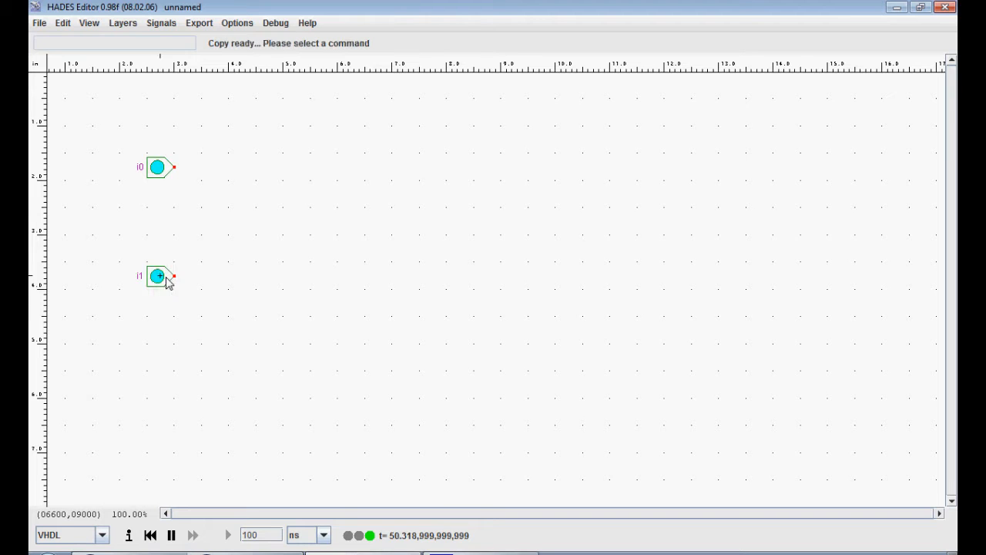
Place one AND2 gate to the right of the input switches, vertically midway between them
right_click(311, 220)
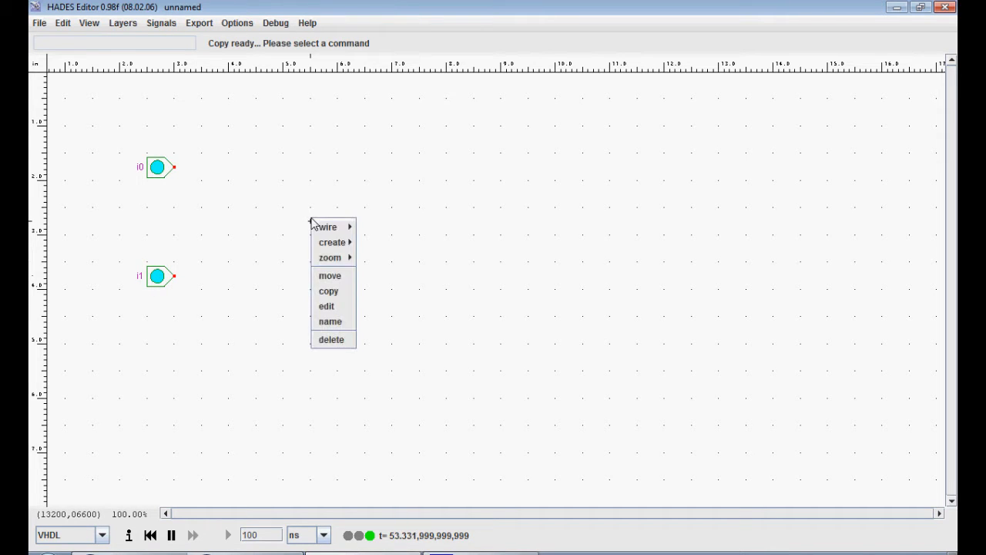
mouse_move(318, 242)
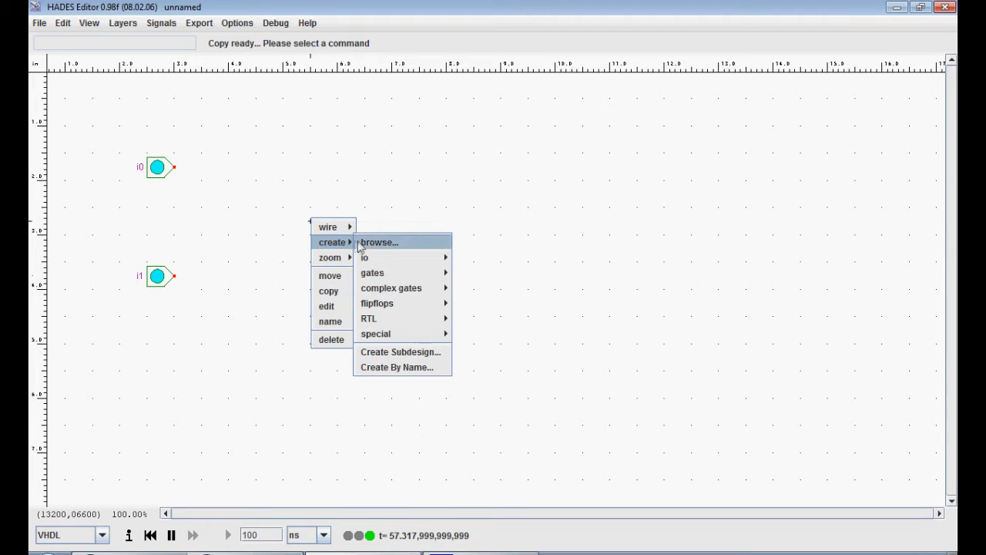
mouse_move(363, 280)
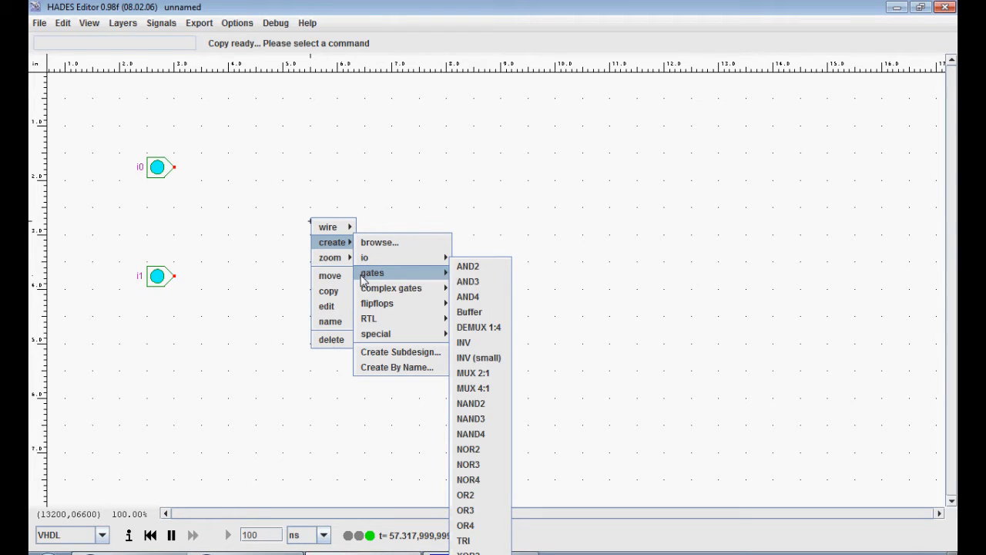
left_click(492, 267)
left_click(294, 200)
right_click(489, 214)
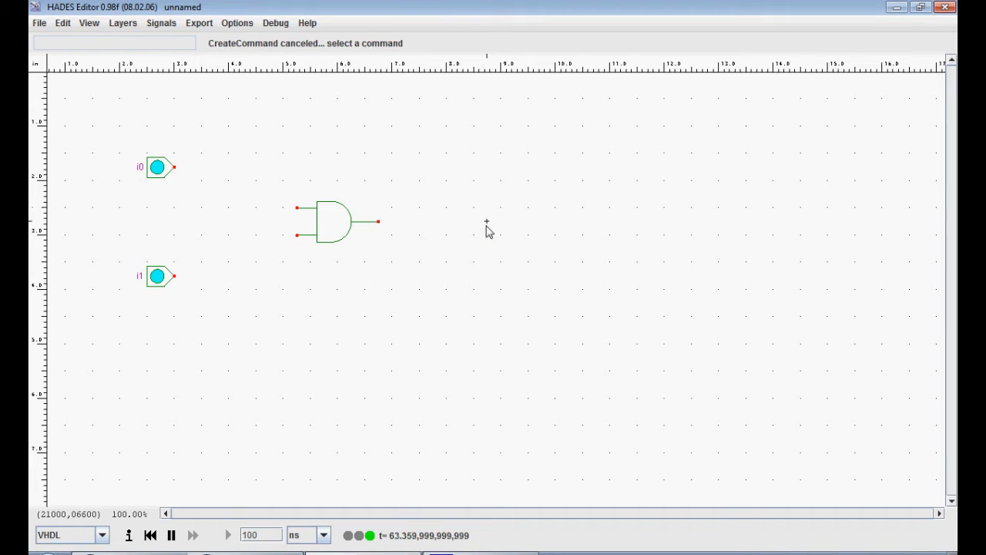
Place one Opin (LED) to the right of the AND gate, level with the gate's output
right_click(486, 227)
mouse_move(497, 250)
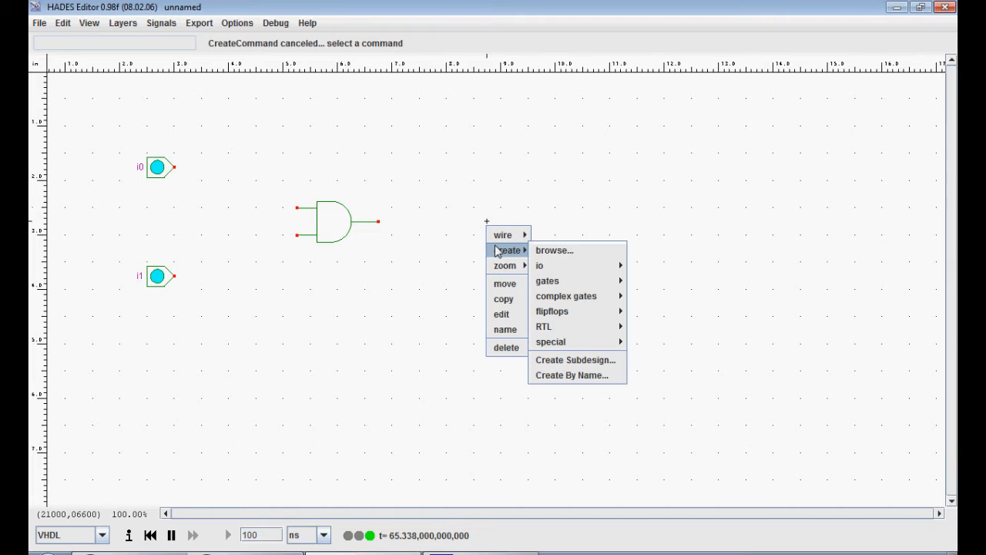
mouse_move(539, 266)
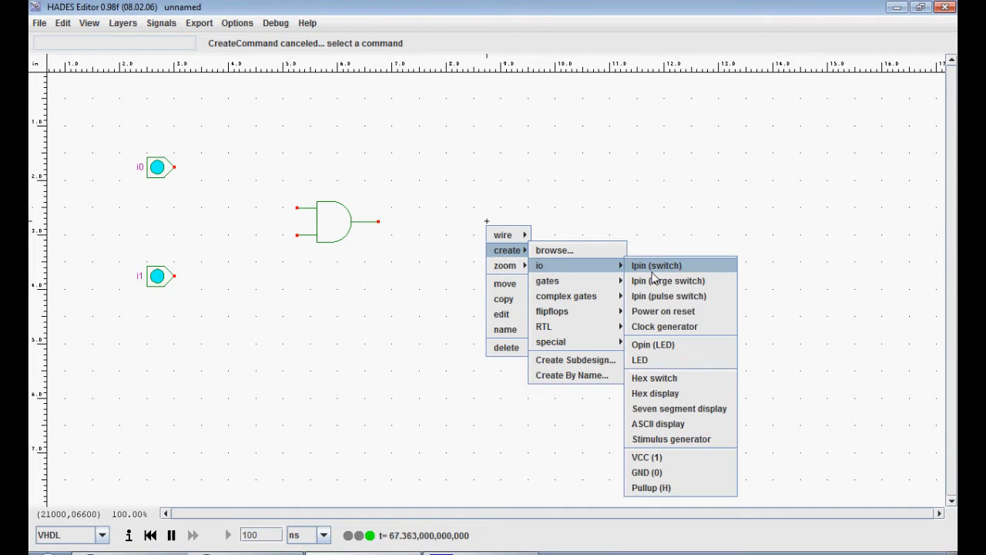
left_click(653, 345)
left_click(472, 221)
right_click(423, 209)
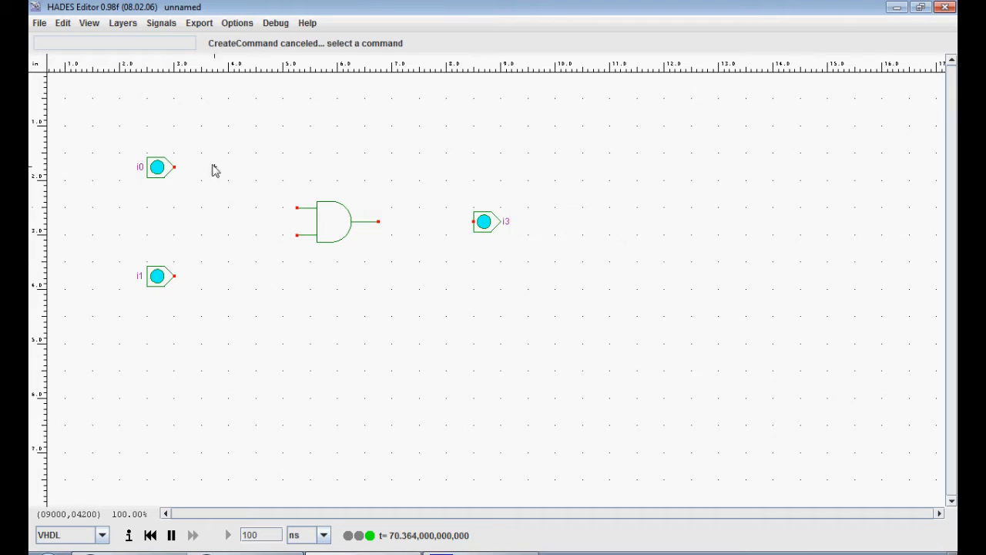
Wire the AND gate's upper input to switch i0 with a right-angled stepped connection
left_click(297, 210)
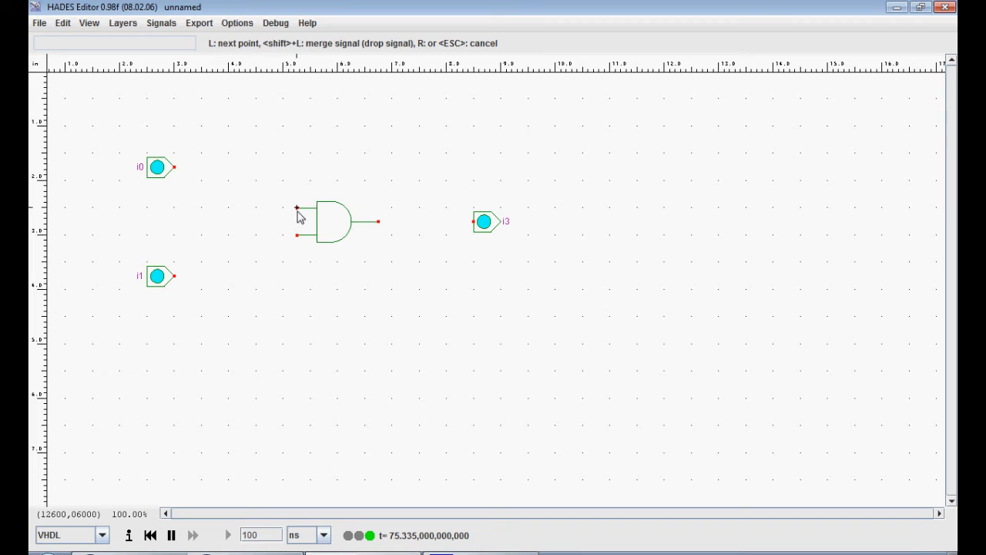
left_click(243, 209)
left_click(246, 175)
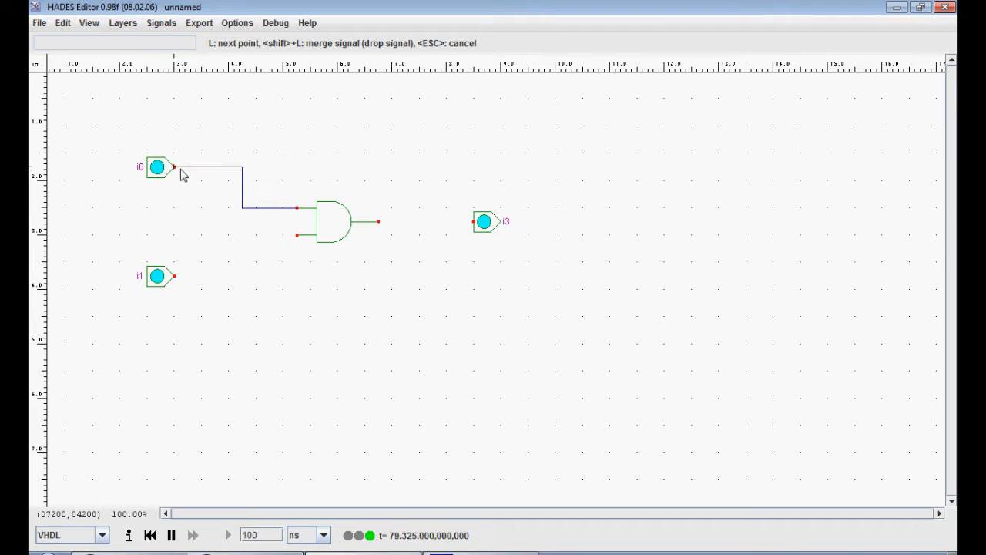
left_click(179, 174)
Wire switch i1 to the AND gate's lower input with a stepped connection, and the gate's output to the Opin
left_click(178, 279)
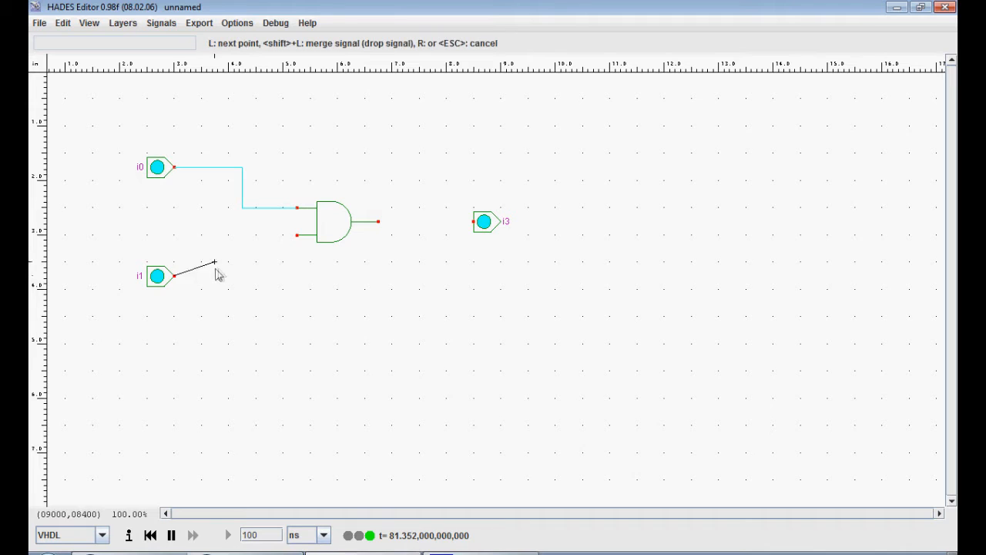
left_click(244, 277)
left_click(243, 235)
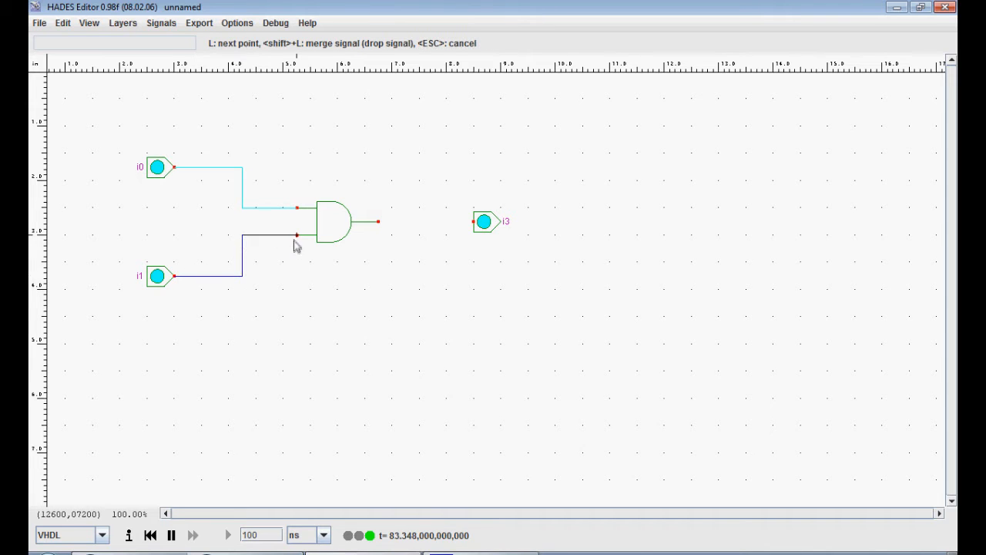
left_click(298, 235)
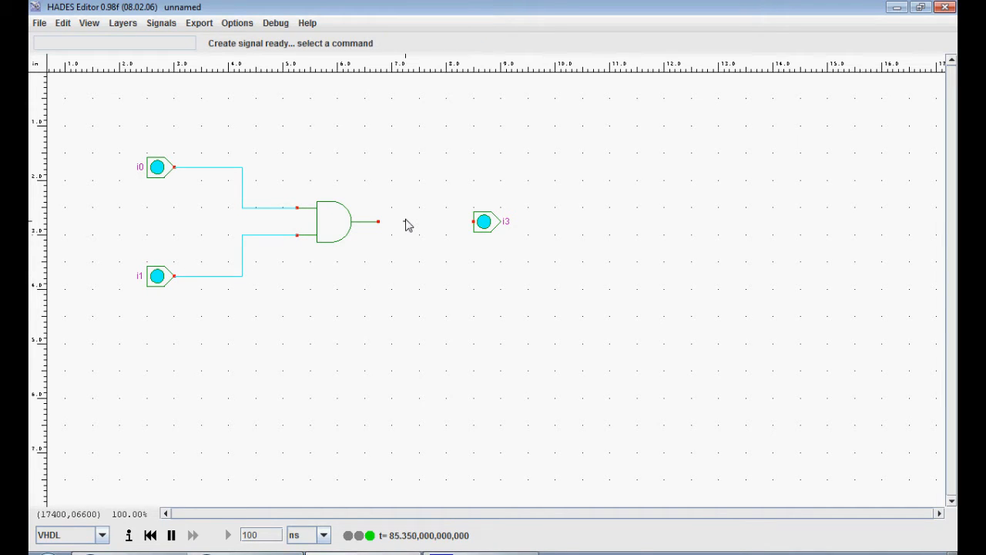
left_click(378, 223)
left_click(474, 225)
Test the AND circuit by toggling switches i0 and i1 through different input combinations
left_click(158, 279)
left_click(158, 169)
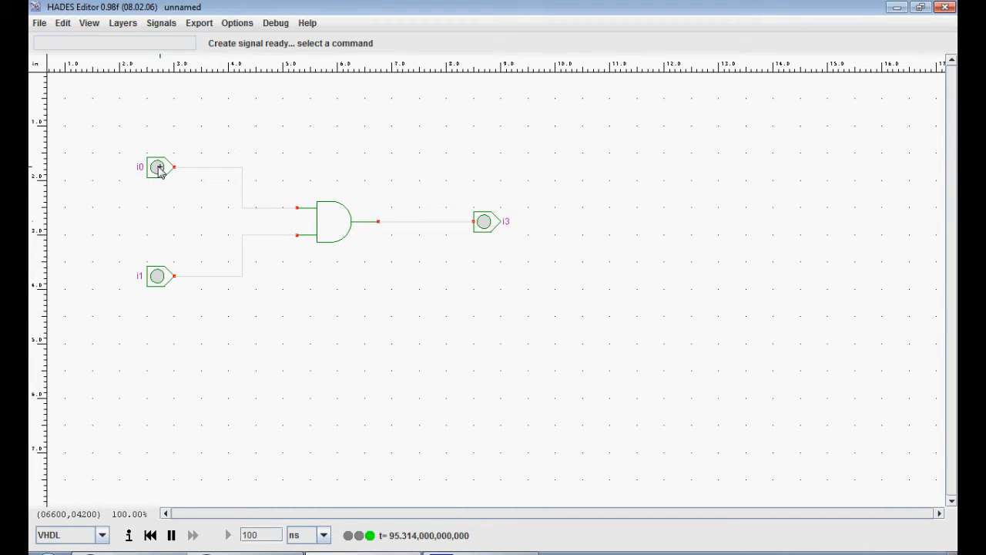
left_click(158, 171)
left_click(158, 277)
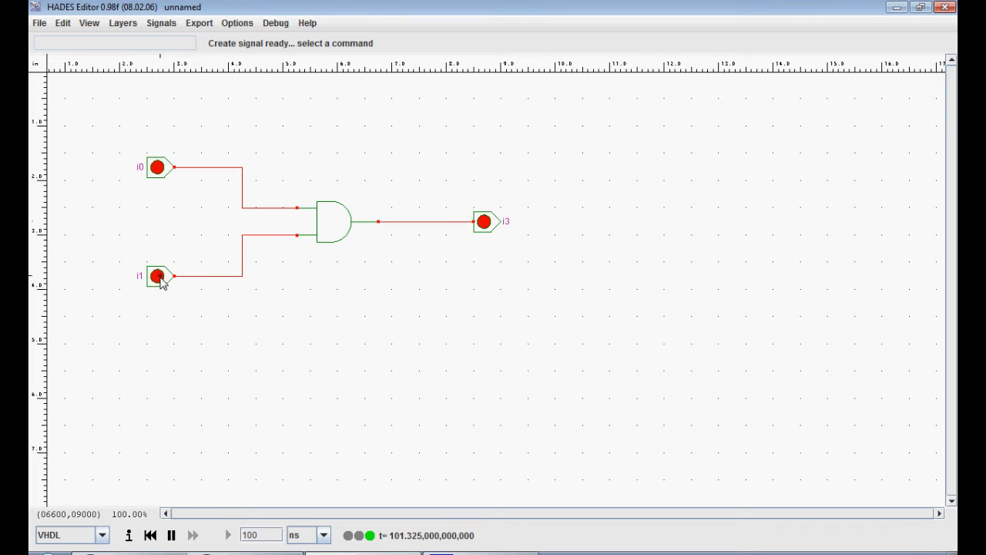
left_click(158, 168)
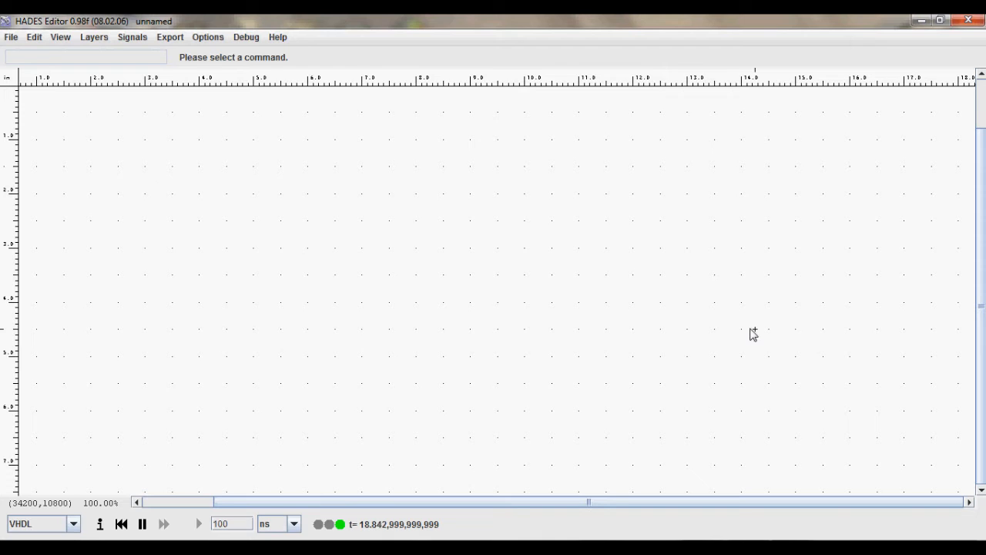
Place two Ipin (switch) inputs in the empty design, one about 2 in directly below the other
right_click(252, 222)
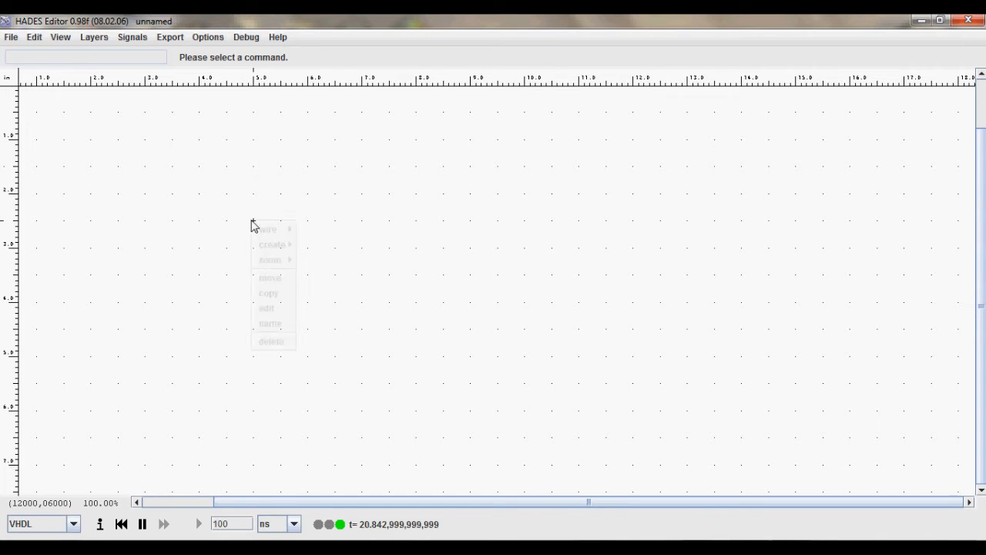
mouse_move(281, 246)
mouse_move(330, 262)
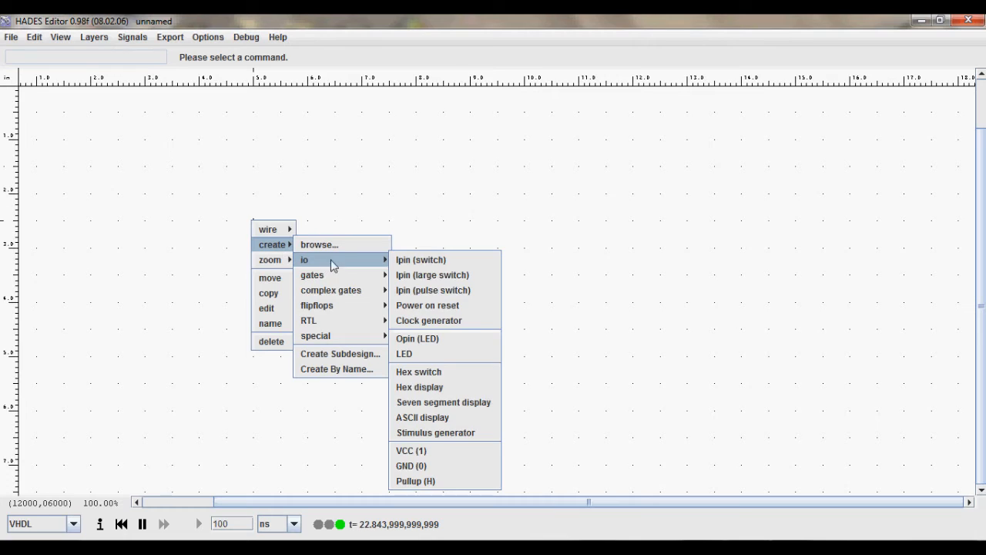
left_click(418, 260)
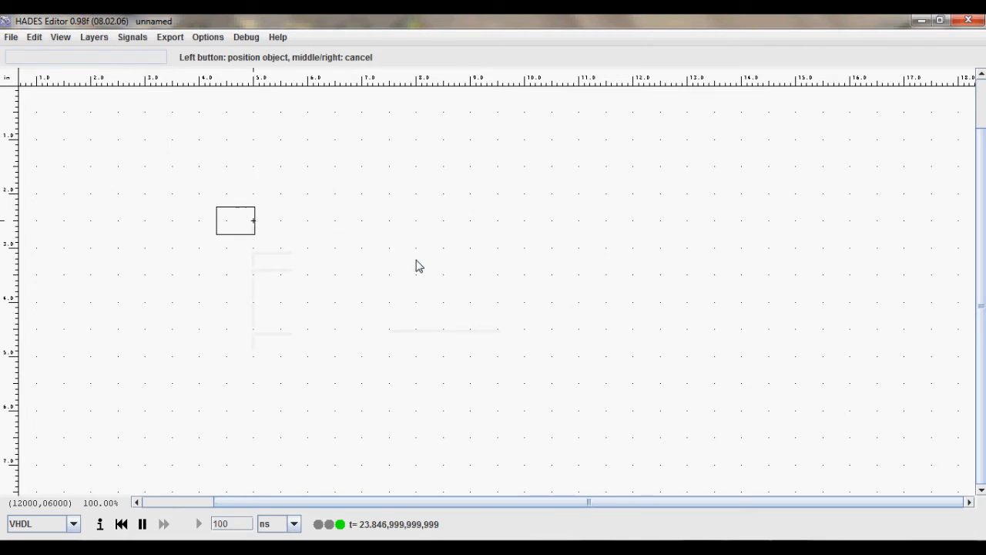
left_click(117, 225)
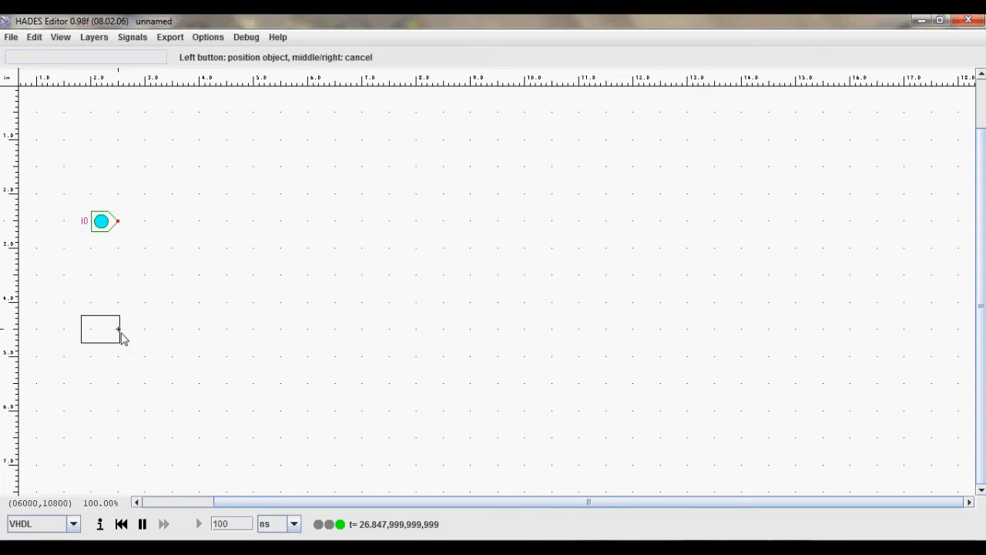
left_click(121, 335)
right_click(292, 294)
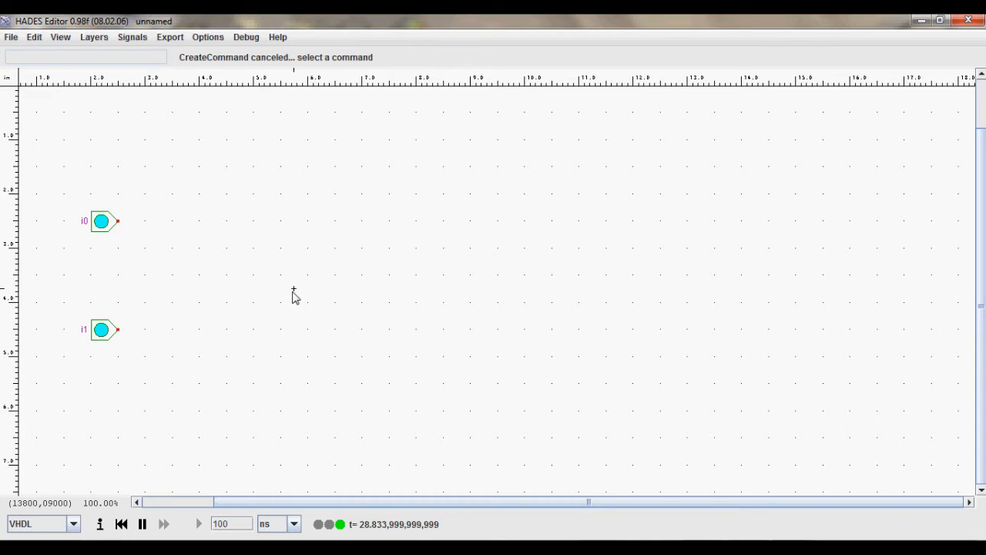
Place four NAND2 gates to the right of the input switches, arranged in two columns of two
right_click(293, 291)
mouse_move(329, 318)
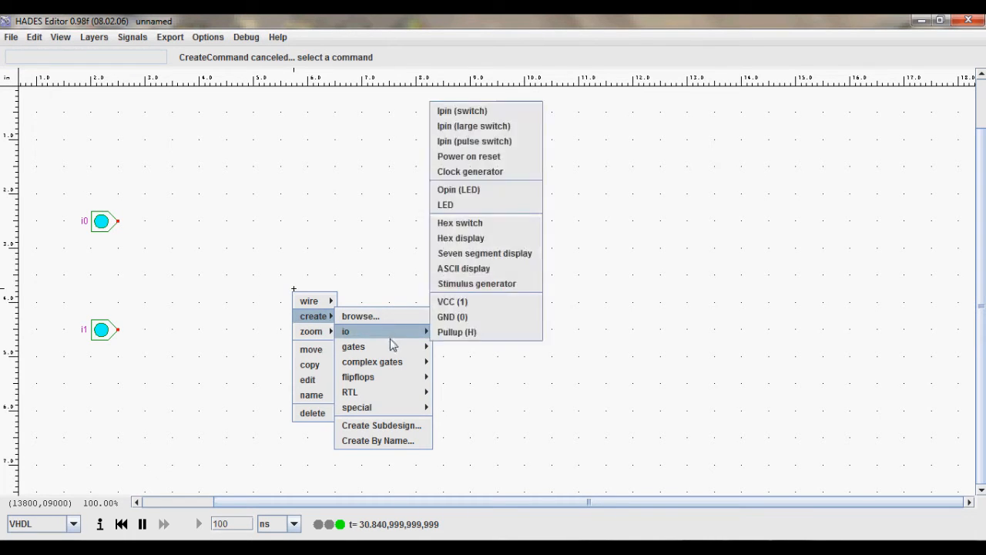
mouse_move(394, 351)
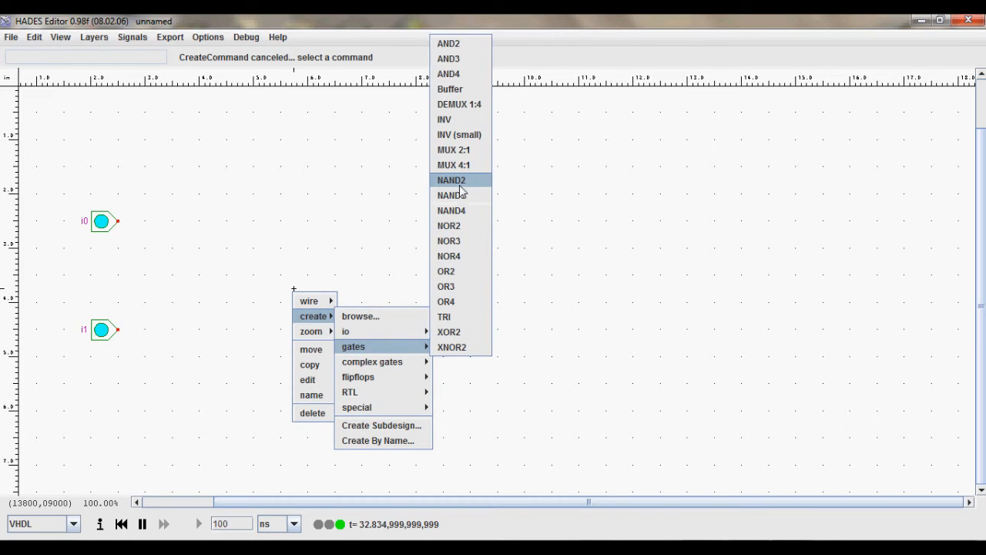
left_click(454, 180)
left_click(233, 195)
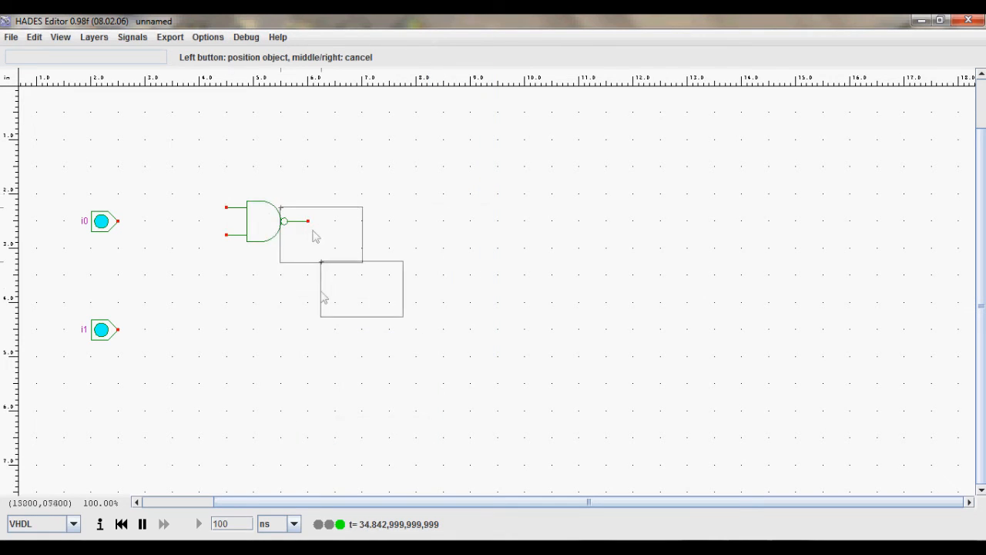
left_click(233, 315)
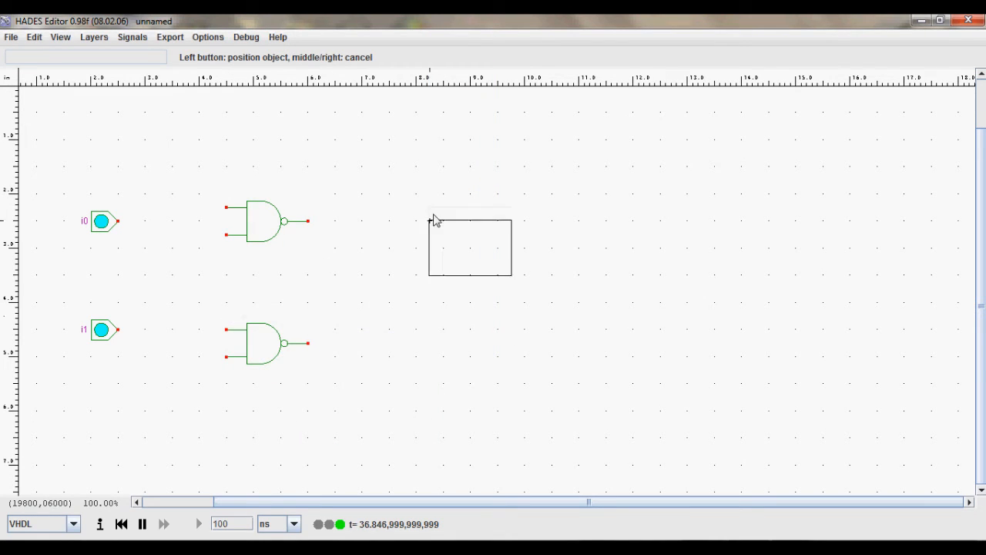
left_click(431, 197)
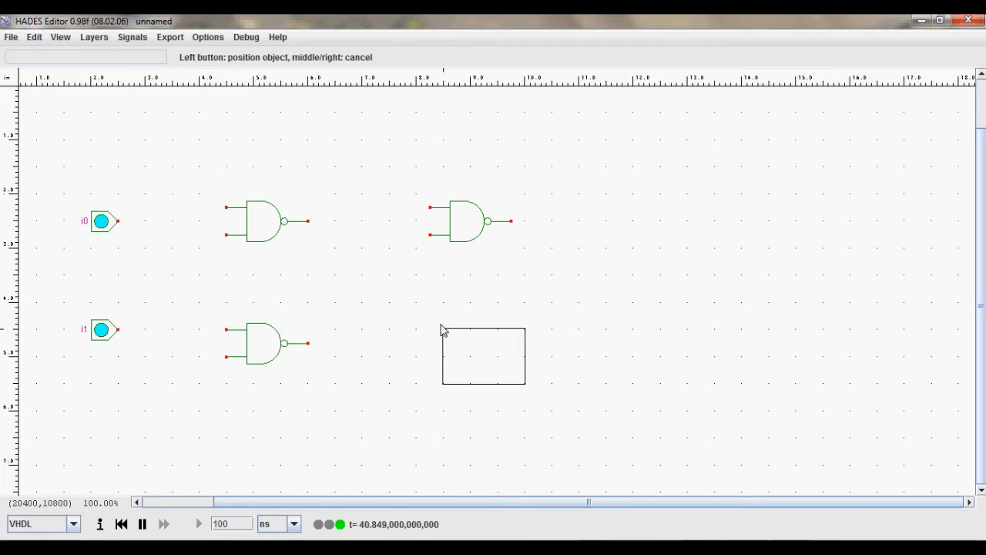
left_click(433, 332)
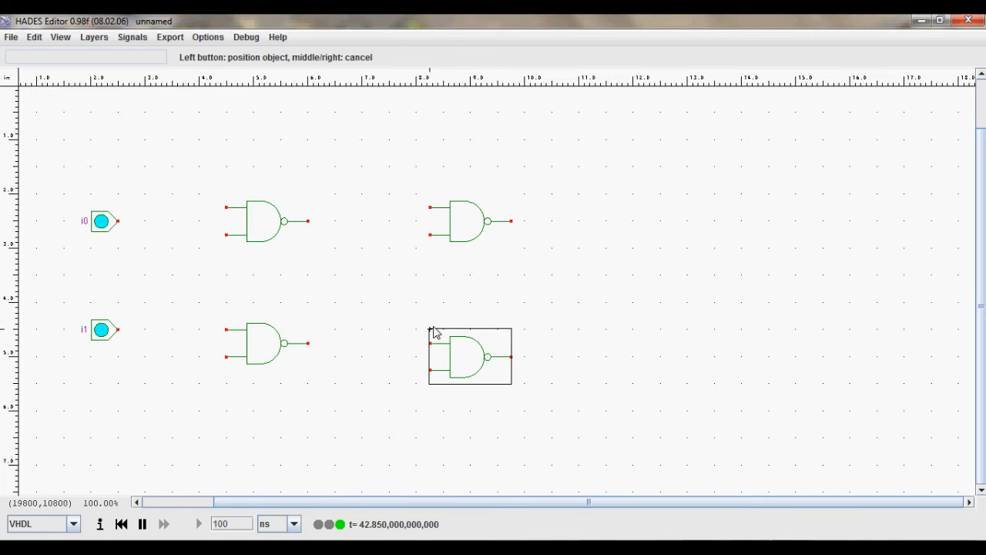
right_click(433, 331)
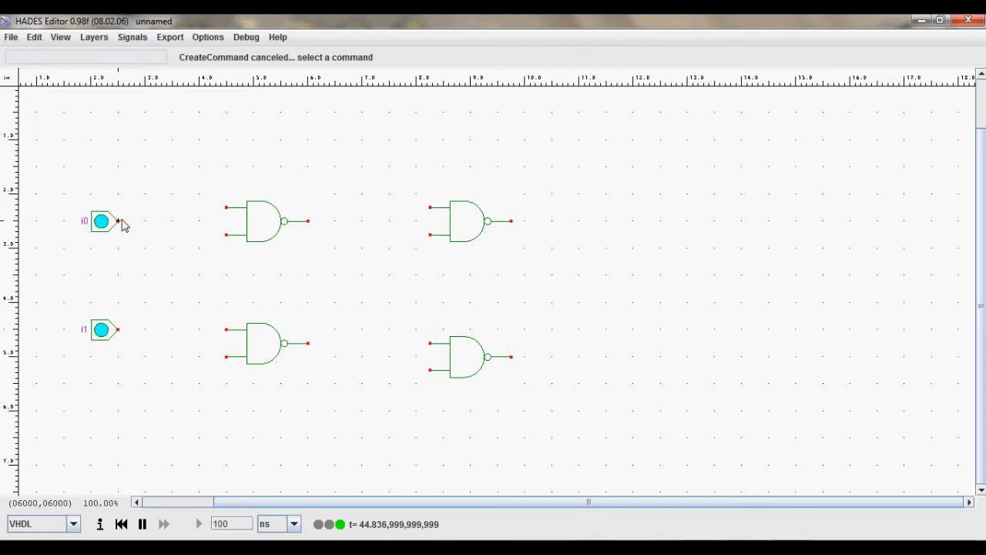
Place an INV (small) inverter between switch i1 and the lower-left NAND2 gate, in line with that gate's lower input
right_click(170, 336)
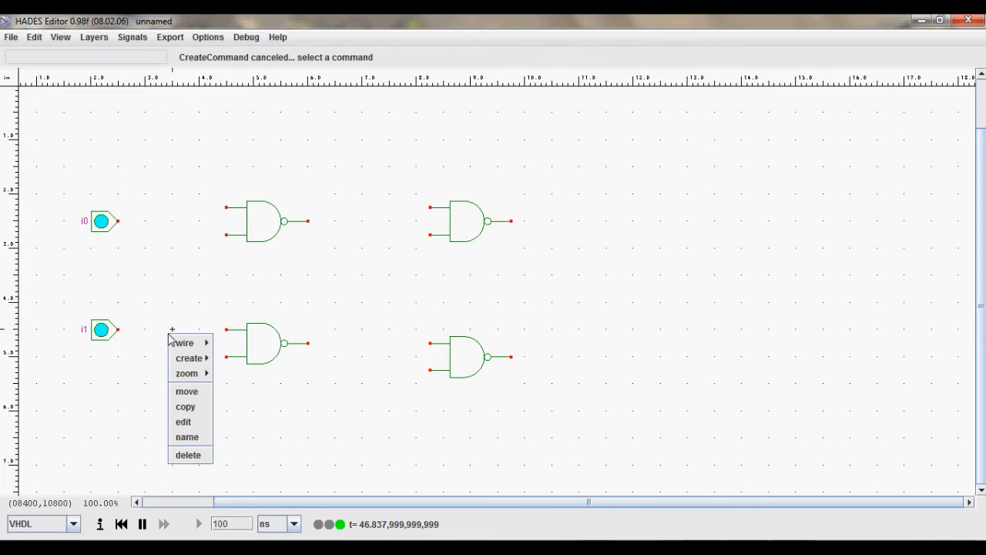
mouse_move(185, 360)
mouse_move(259, 384)
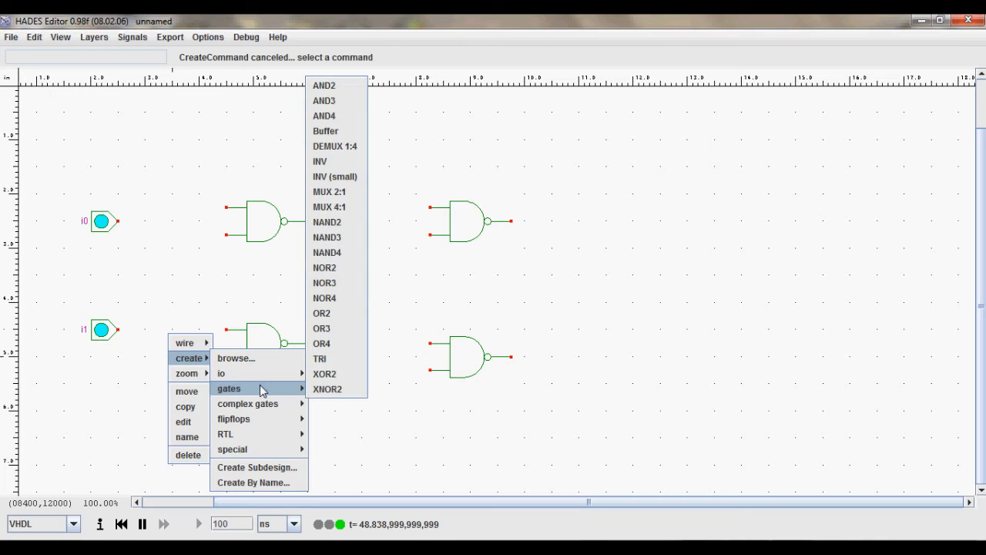
left_click(344, 191)
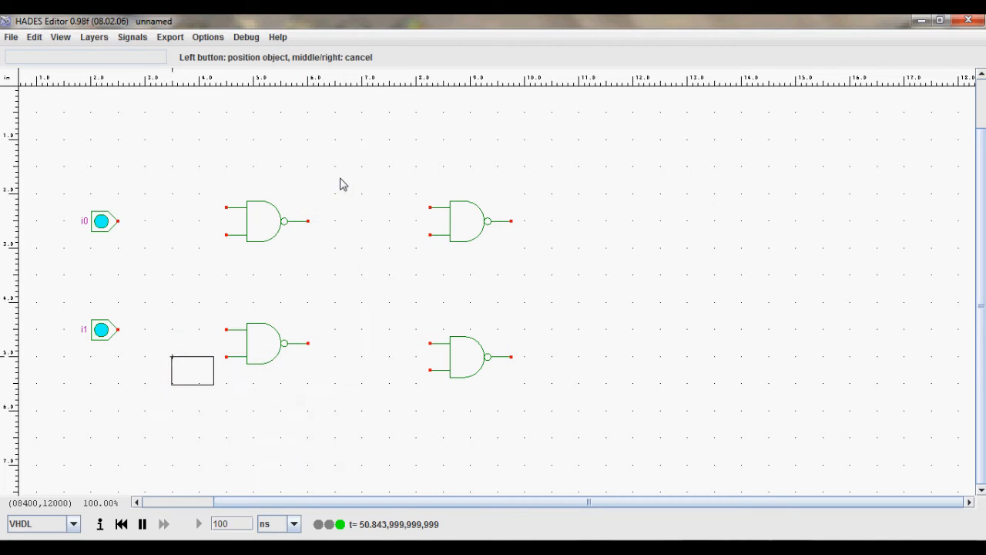
left_click(160, 356)
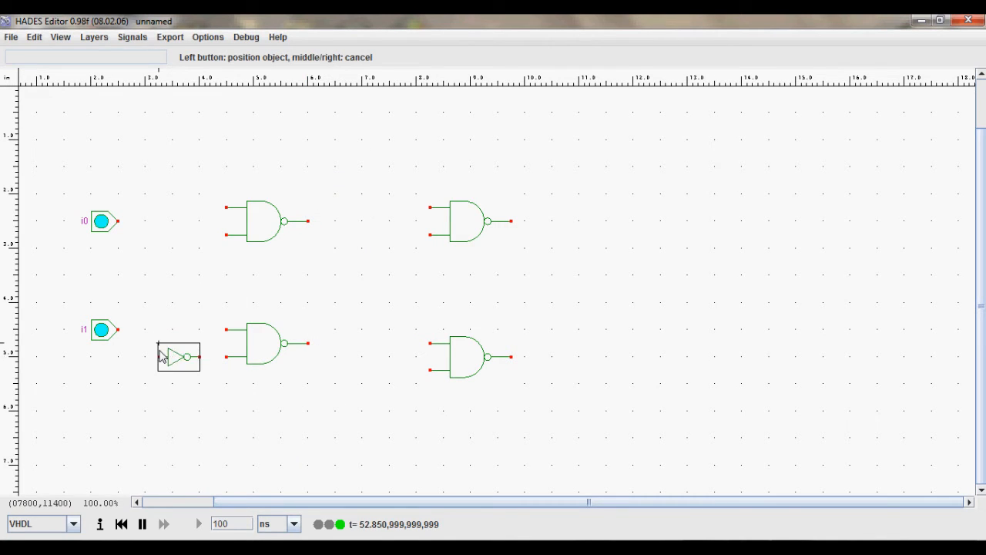
Wire switch i0 to the upper-left NAND2 gate's upper input and switch i1 to its lower input, using stepped connections
left_click(118, 221)
left_click(172, 222)
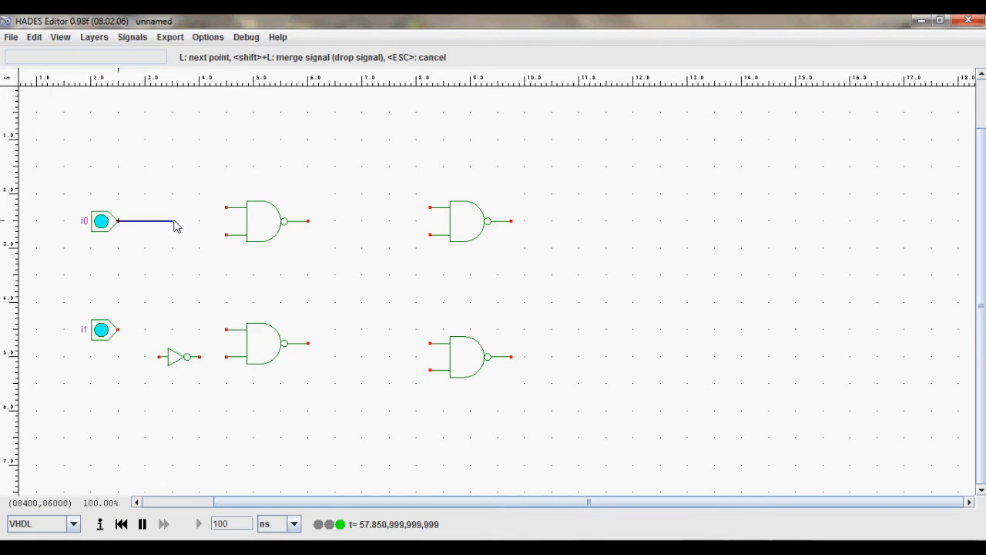
left_click(228, 208)
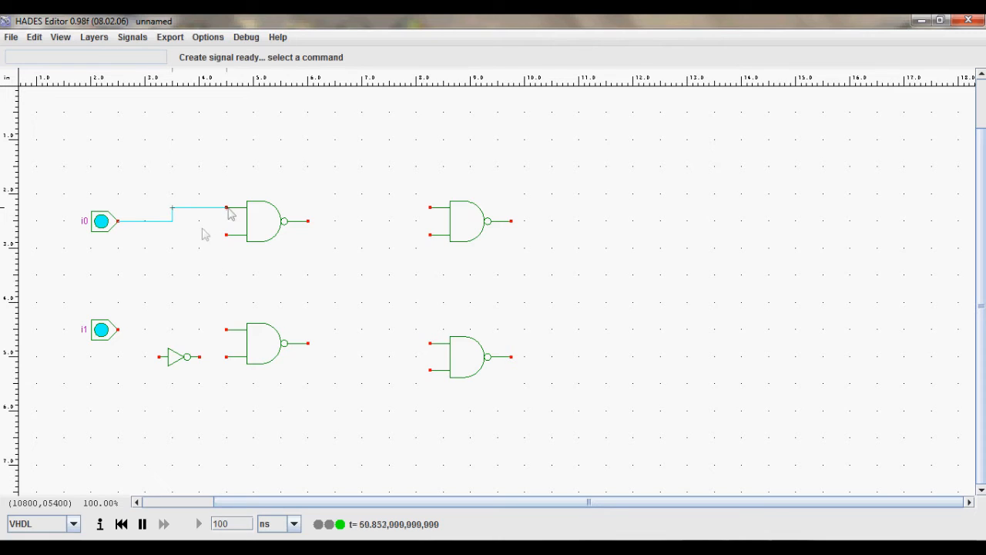
left_click(119, 330)
left_click(144, 330)
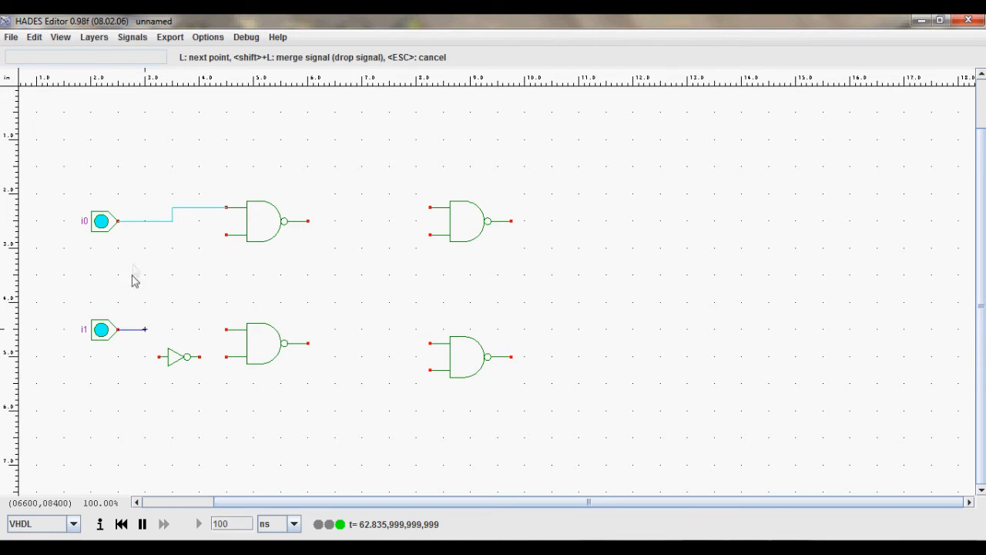
left_click(146, 242)
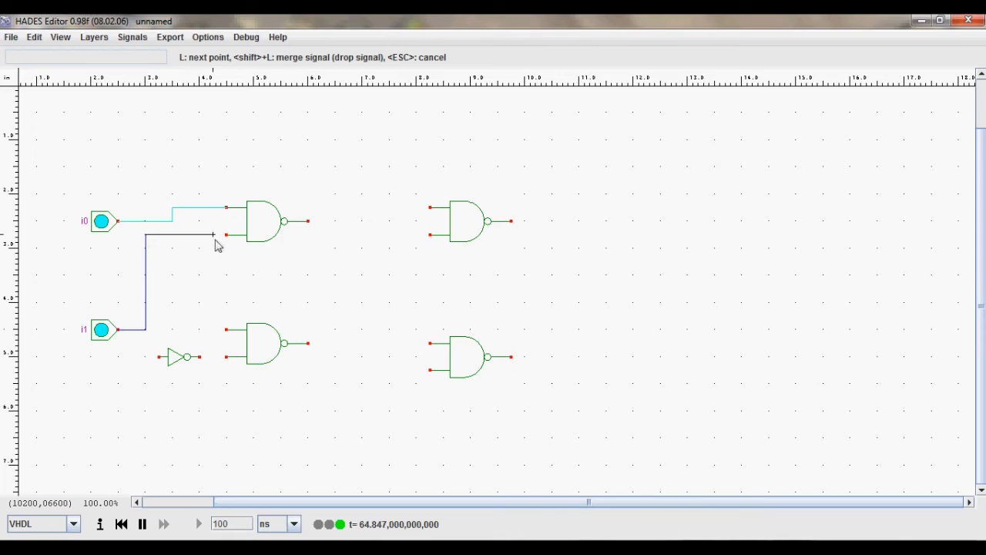
left_click(227, 238)
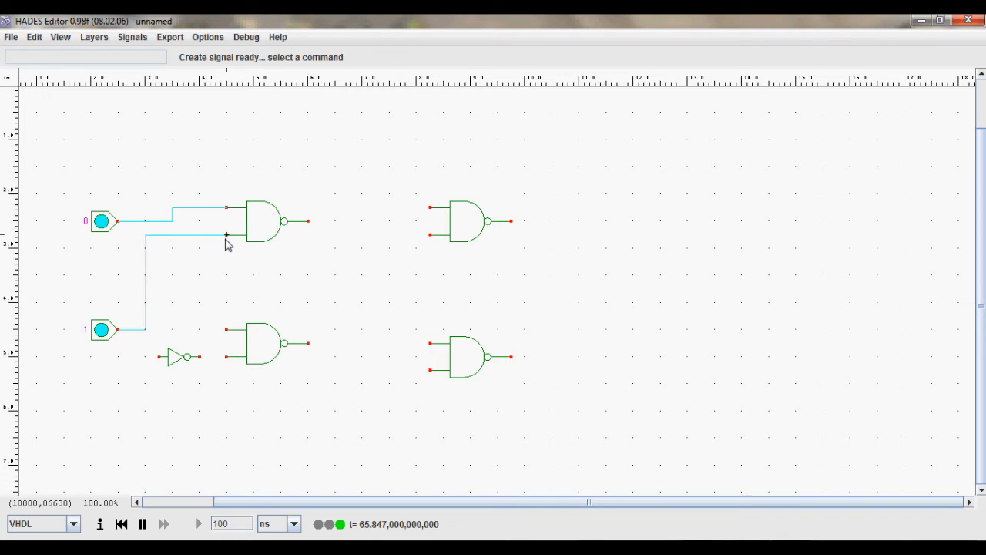
Branch the i0 wire down to the inverter's input and connect the inverter's output to the lower-left NAND2 gate's lower input
right_click(157, 224)
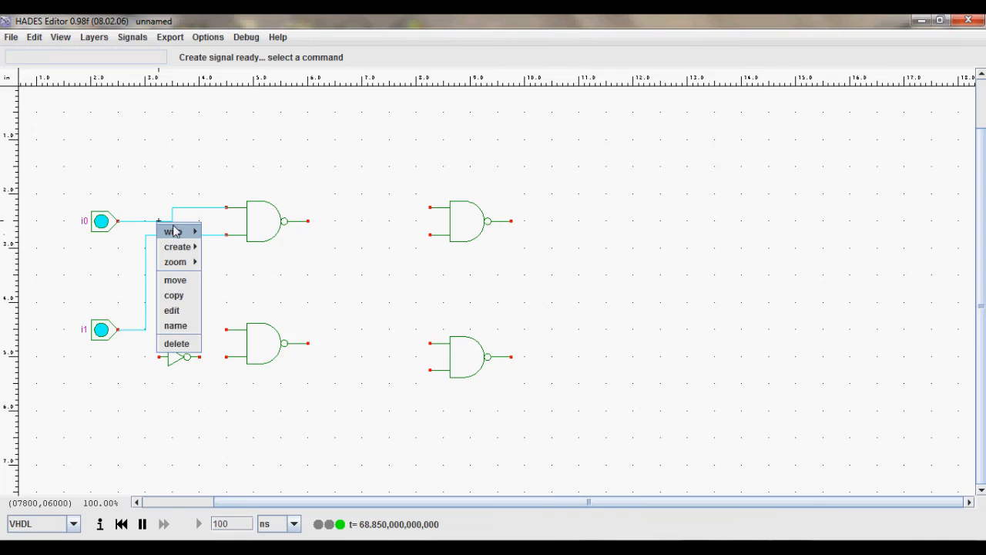
mouse_move(177, 231)
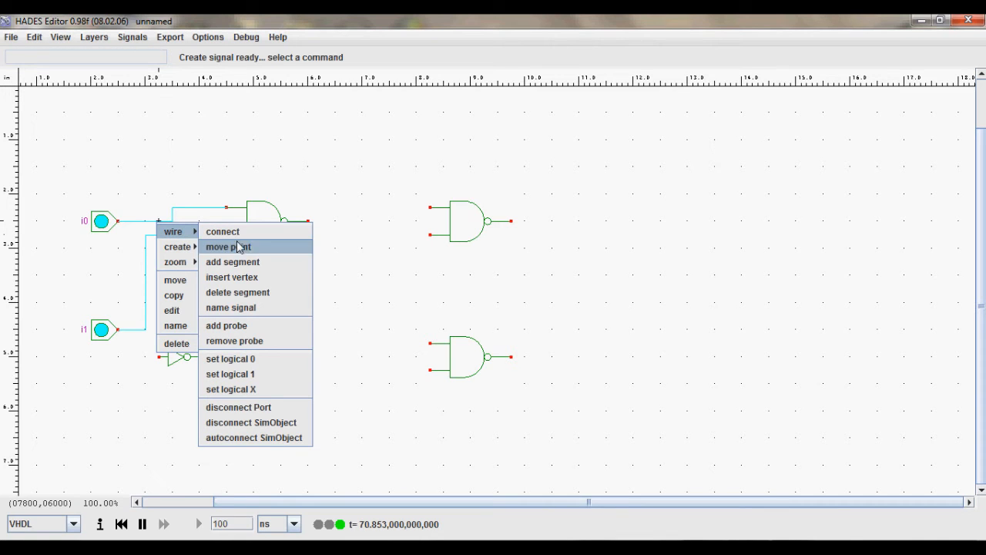
left_click(259, 264)
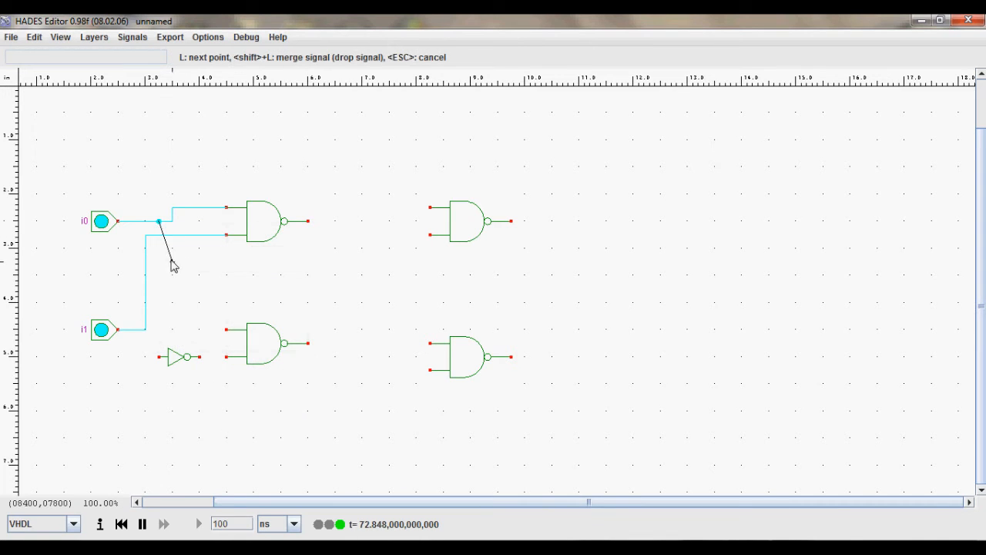
left_click(159, 340)
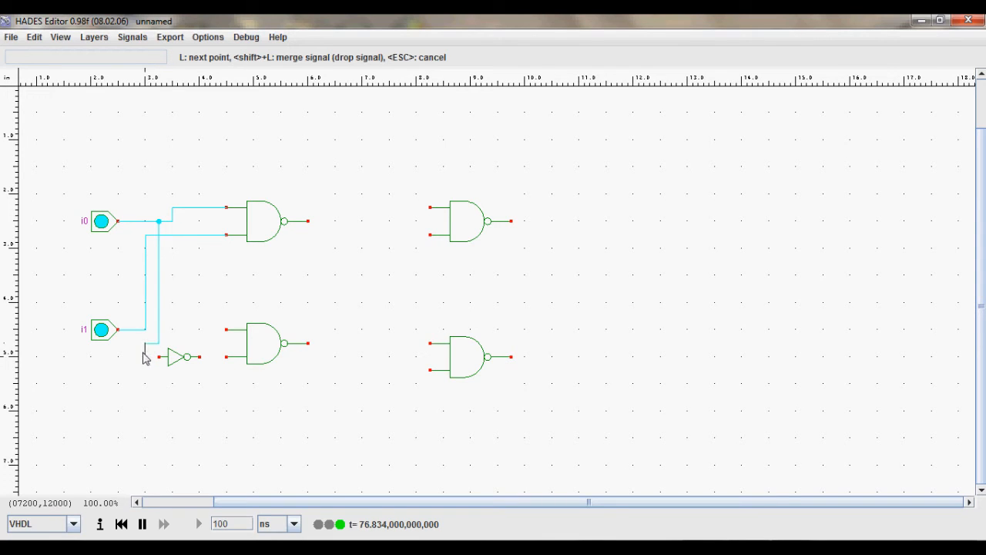
left_click(159, 357)
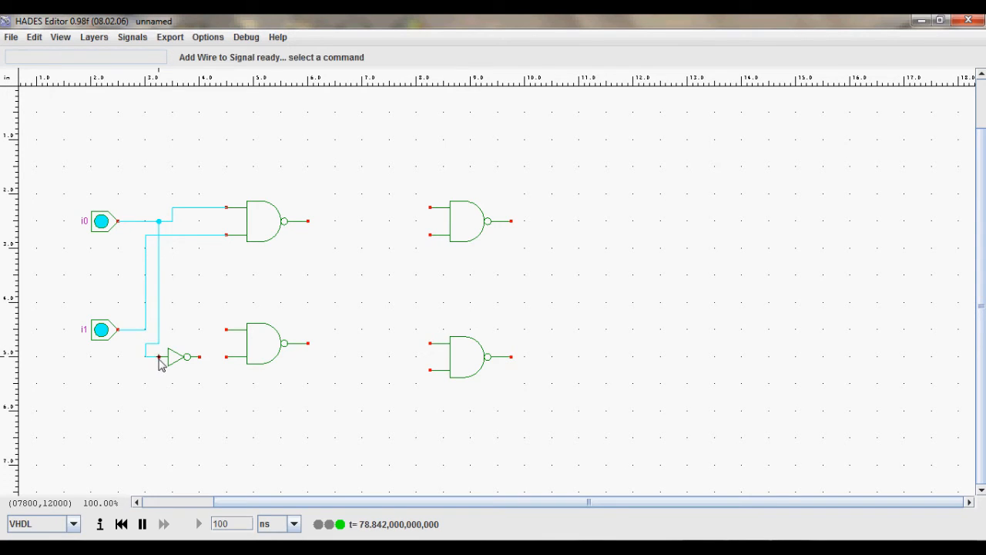
left_click(204, 362)
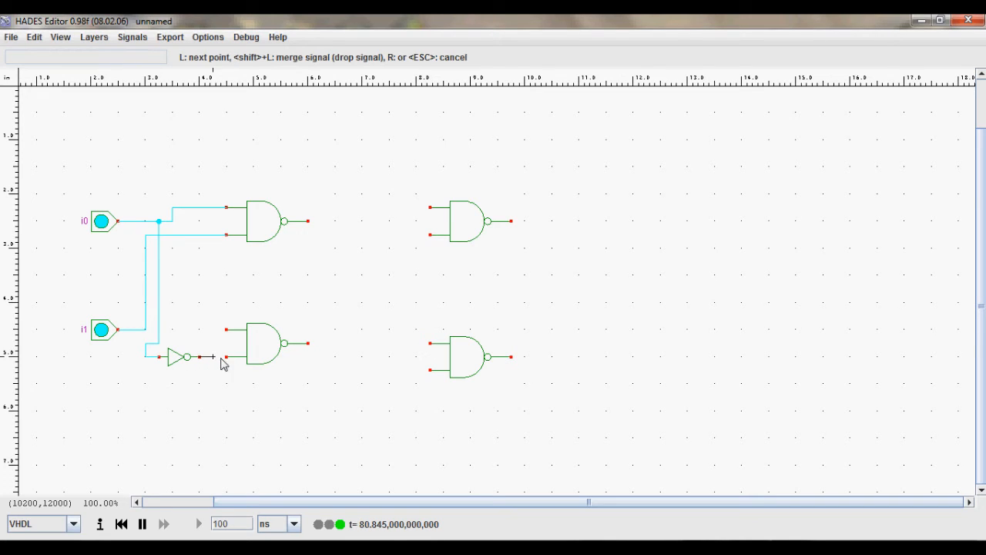
left_click(227, 358)
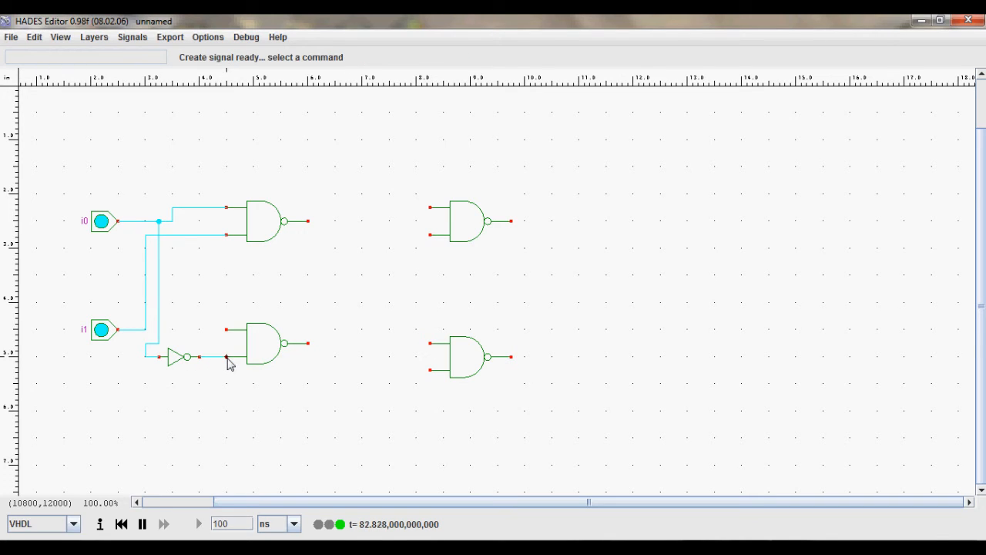
Add a wire segment branching from the i1 wire down to the lower-left NAND2 gate's upper input
right_click(196, 236)
mouse_move(212, 245)
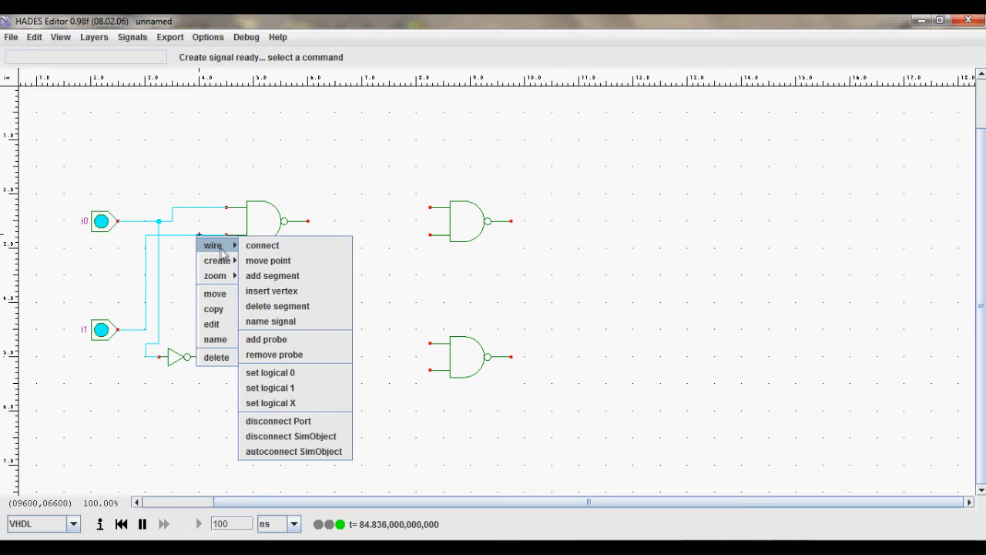
left_click(289, 276)
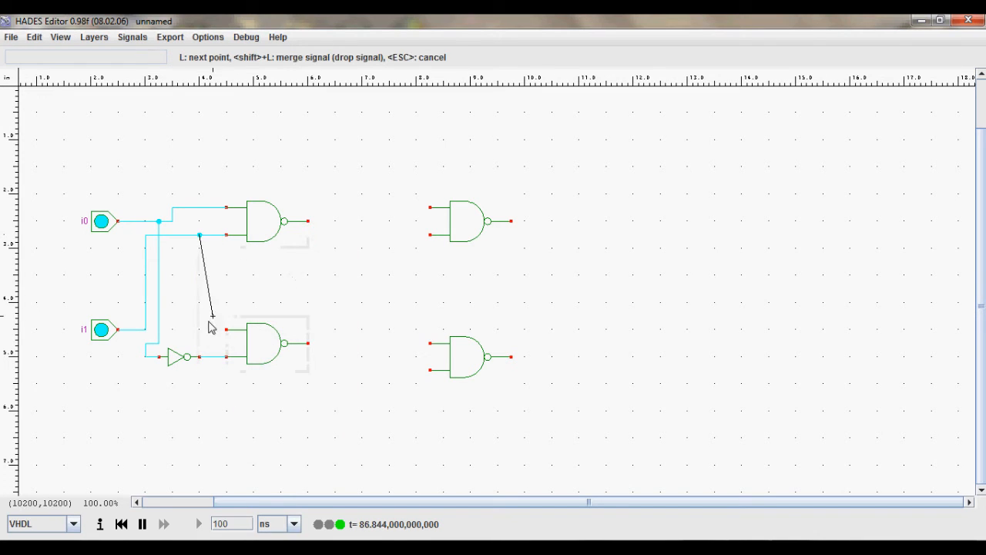
left_click(224, 332)
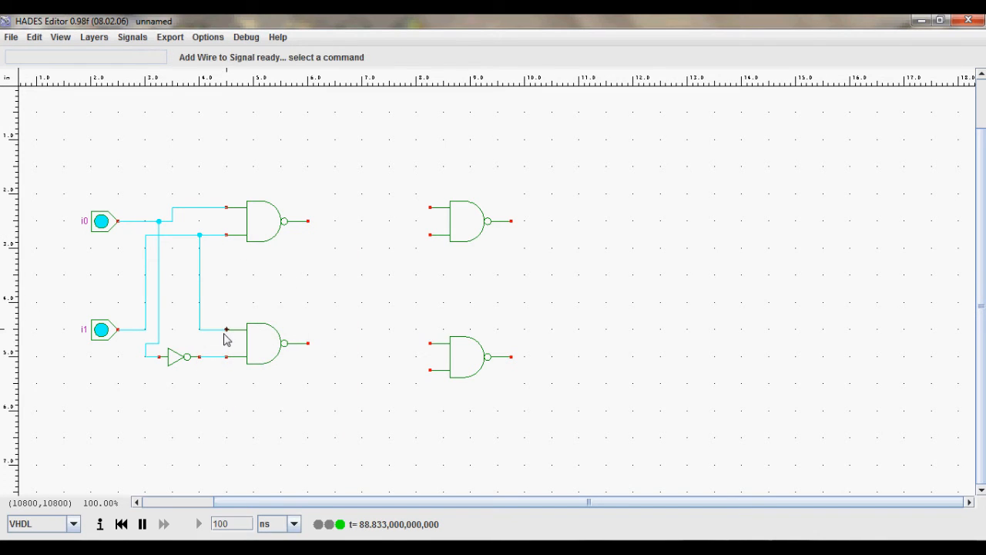
Wire the upper-left NAND2 output to the upper-right gate's upper input, and the lower-left output to the lower-right gate's lower input
left_click(309, 223)
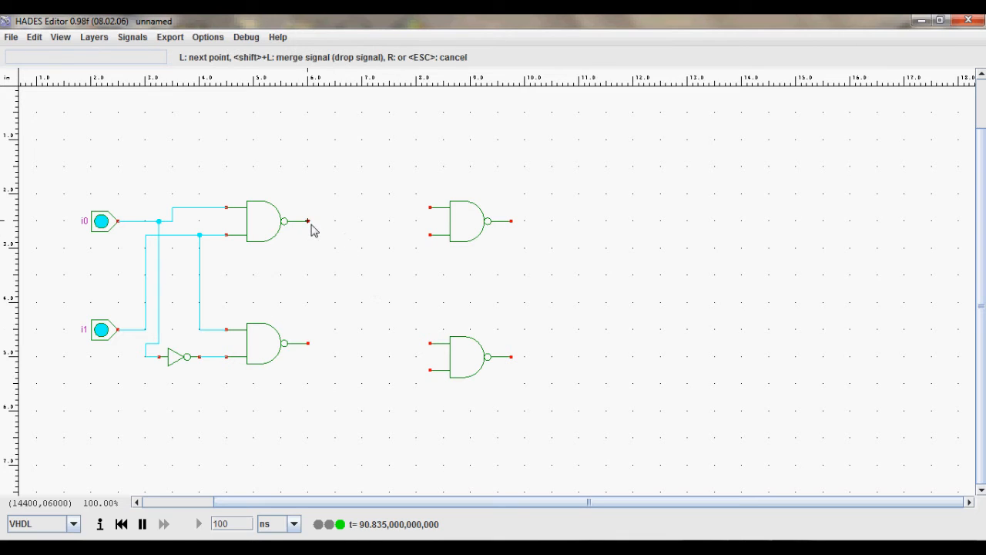
left_click(362, 222)
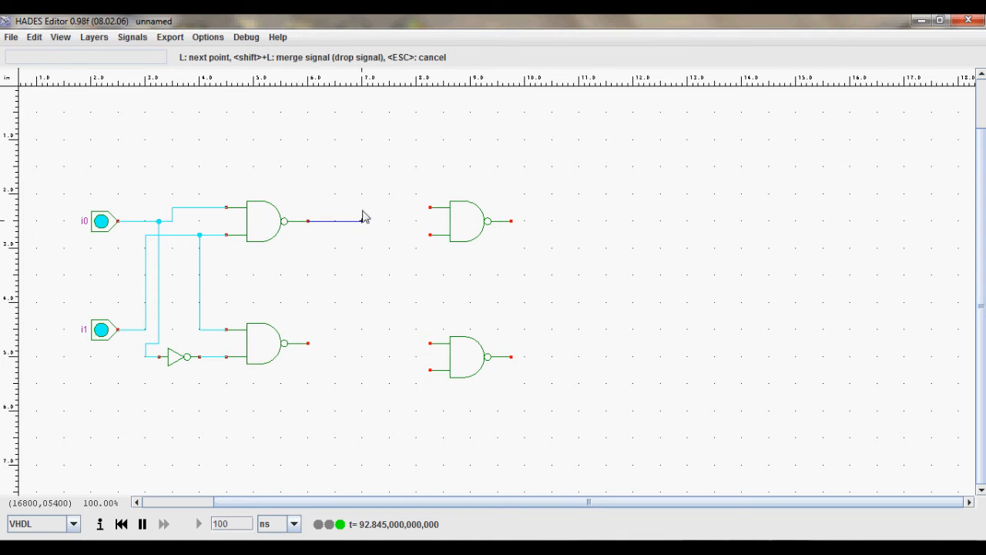
left_click(362, 208)
left_click(429, 207)
left_click(308, 344)
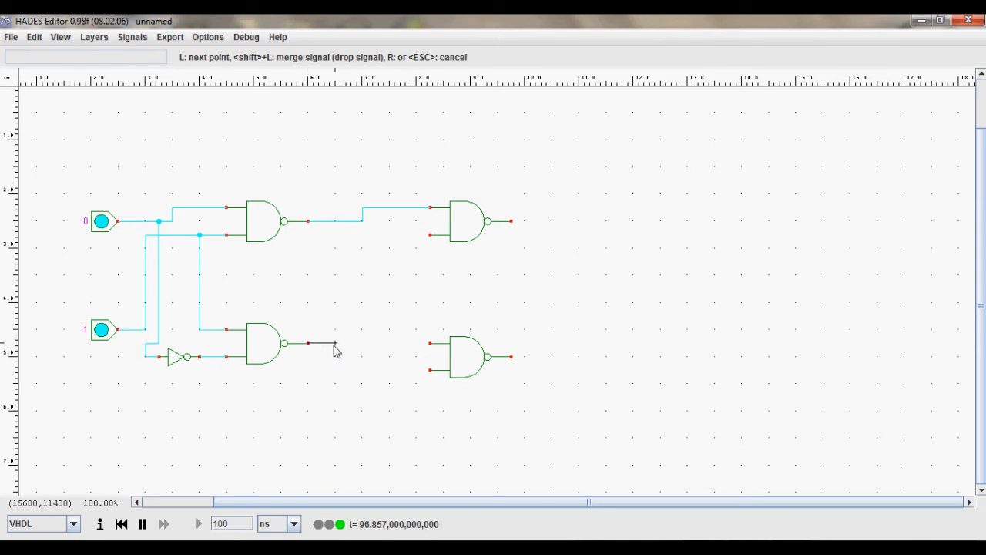
left_click(338, 370)
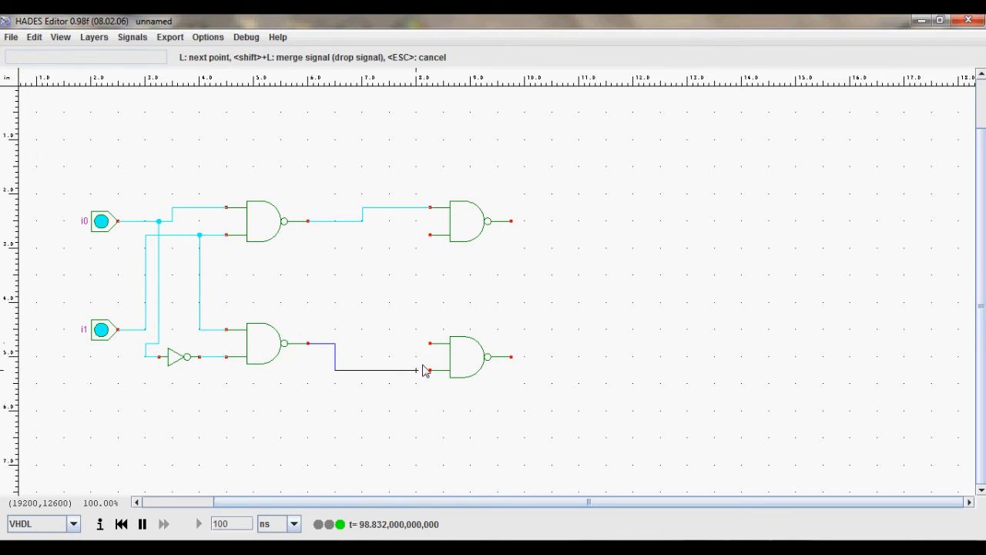
left_click(429, 370)
Place two Opin (LED) outputs to the right of the second NAND2 column, each level with one gate's output
right_click(579, 235)
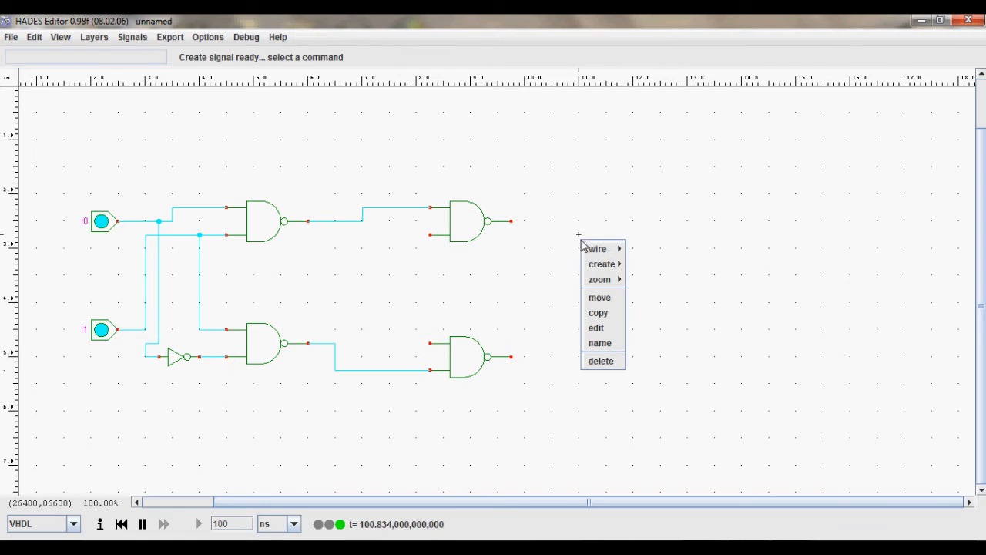
mouse_move(617, 259)
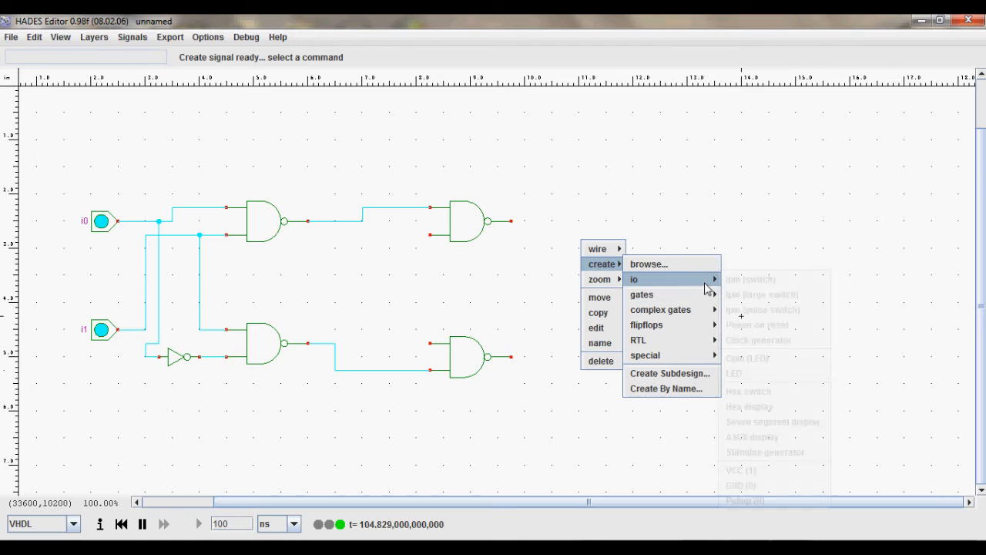
mouse_move(659, 279)
left_click(761, 358)
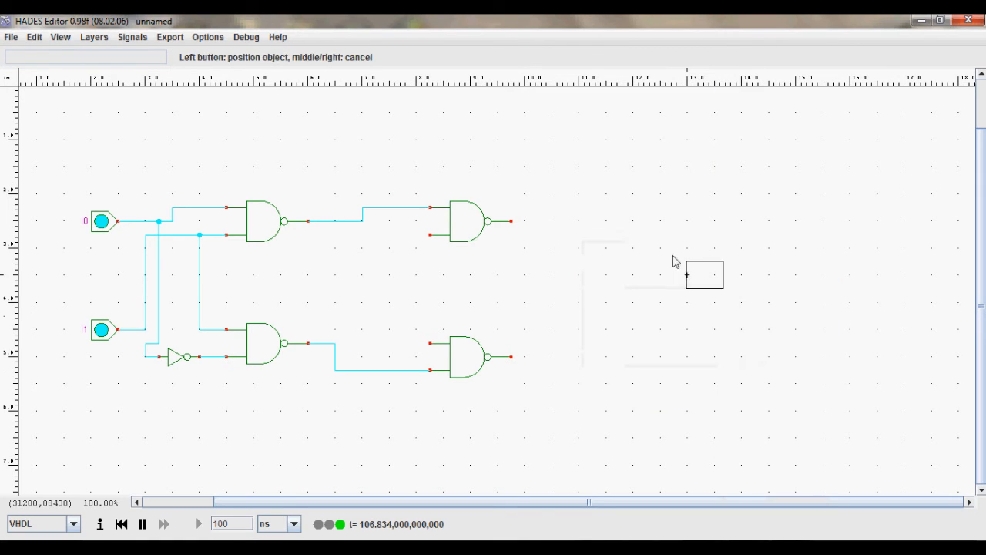
left_click(622, 221)
left_click(609, 359)
right_click(610, 364)
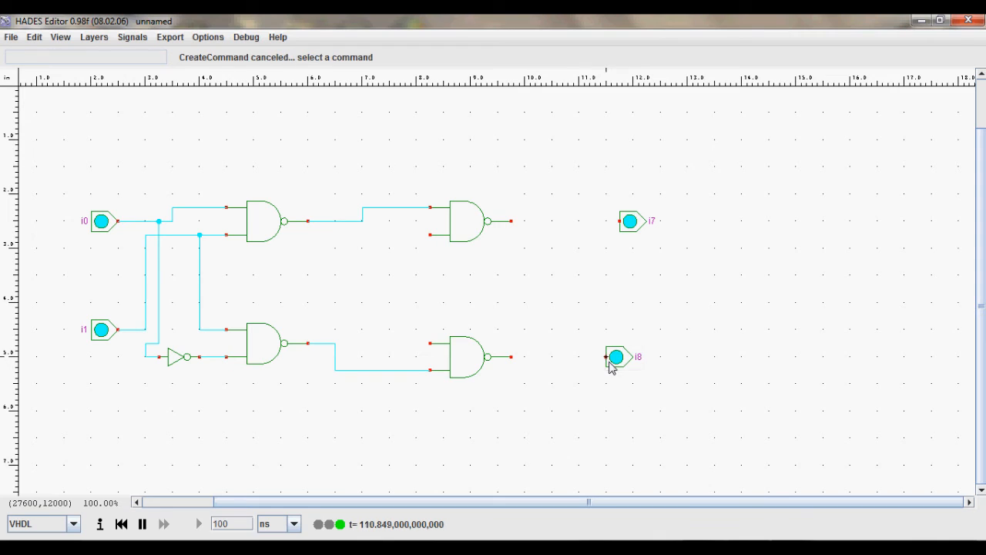
Wire the upper-right NAND2 gate's output to Opin i7 and the lower-right gate's output to Opin i8
left_click(513, 223)
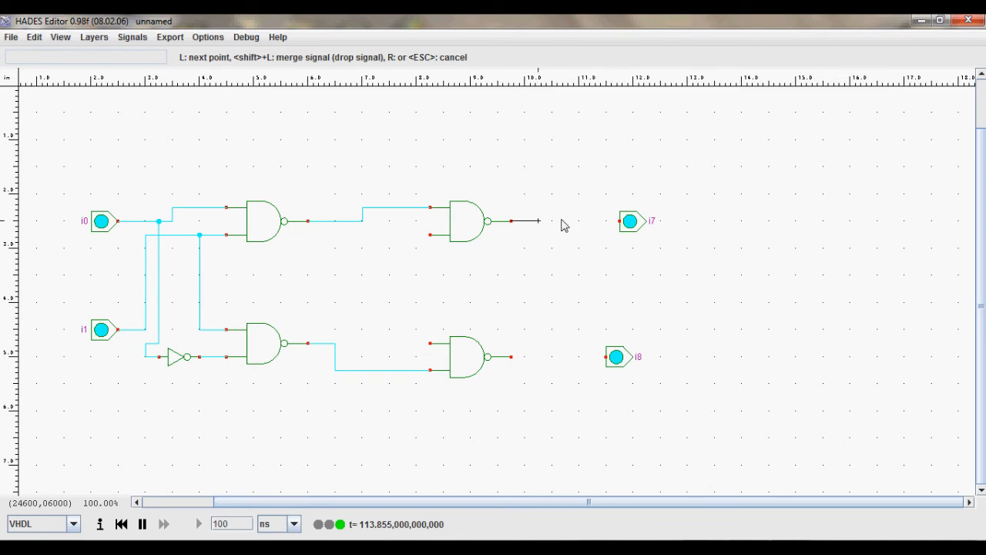
left_click(619, 222)
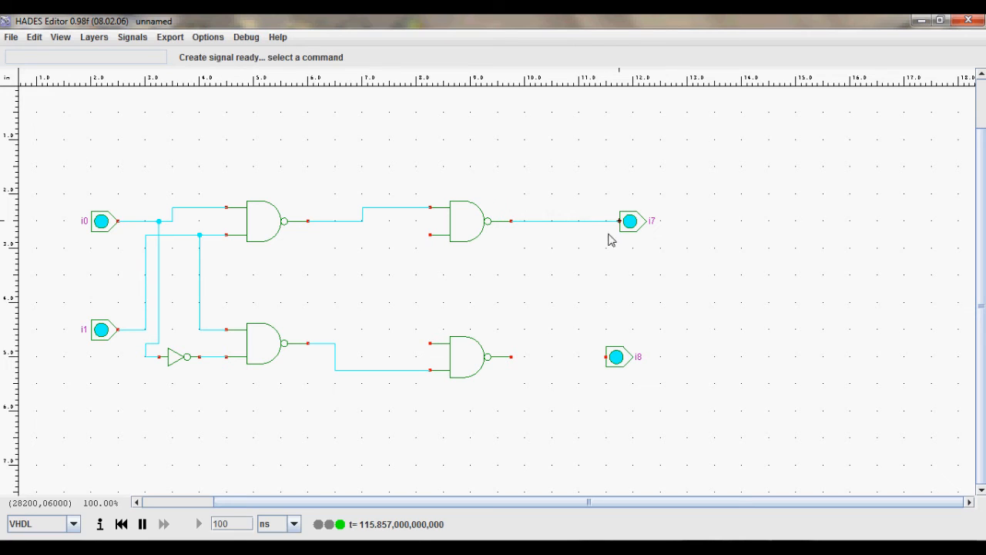
left_click(513, 358)
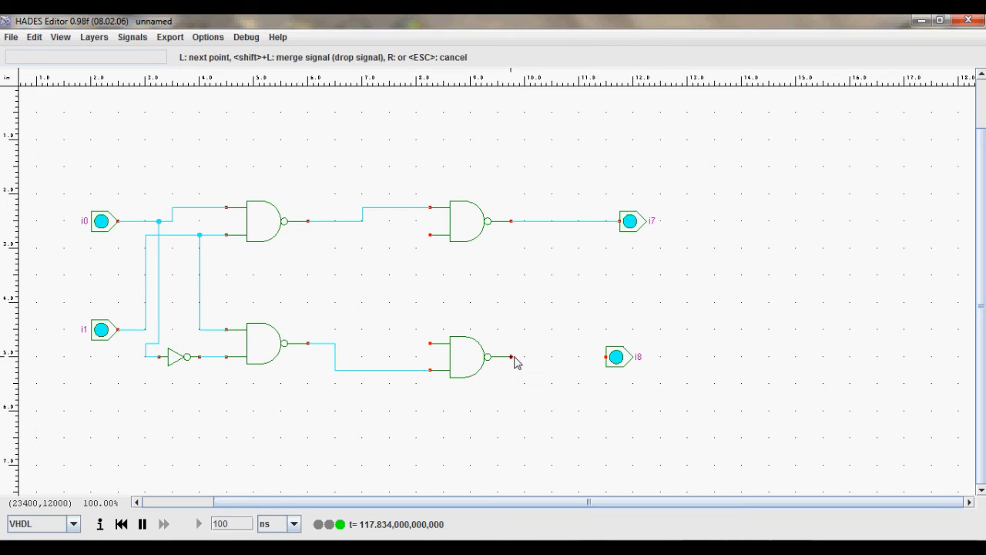
left_click(605, 358)
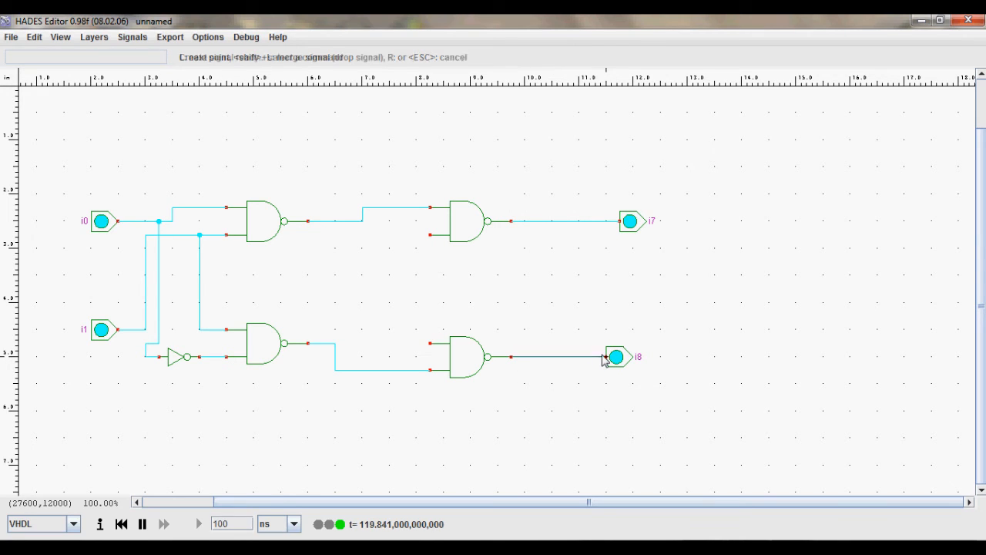
Add a feedback segment from the i7 output wire diagonally back to the lower-right NAND2 gate's upper input
right_click(566, 223)
mouse_move(582, 231)
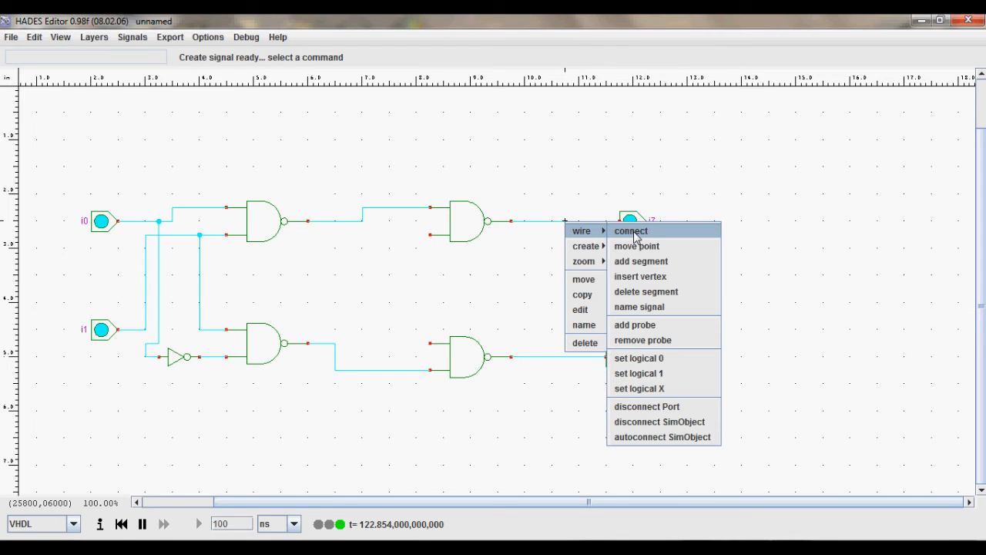
left_click(641, 261)
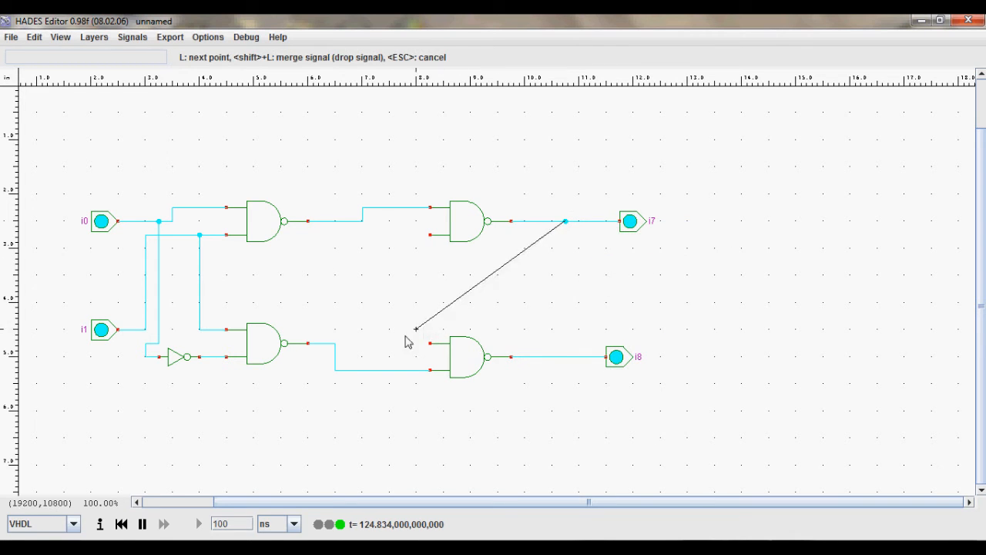
left_click(428, 347)
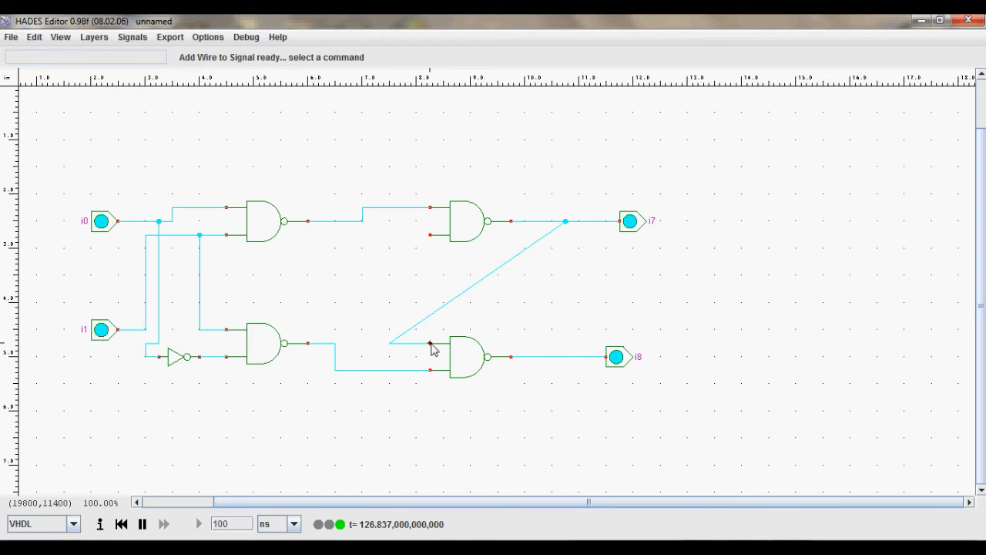
Add a feedback segment from the i8 output wire diagonally back to the upper-right NAND2 gate's lower input
right_click(563, 362)
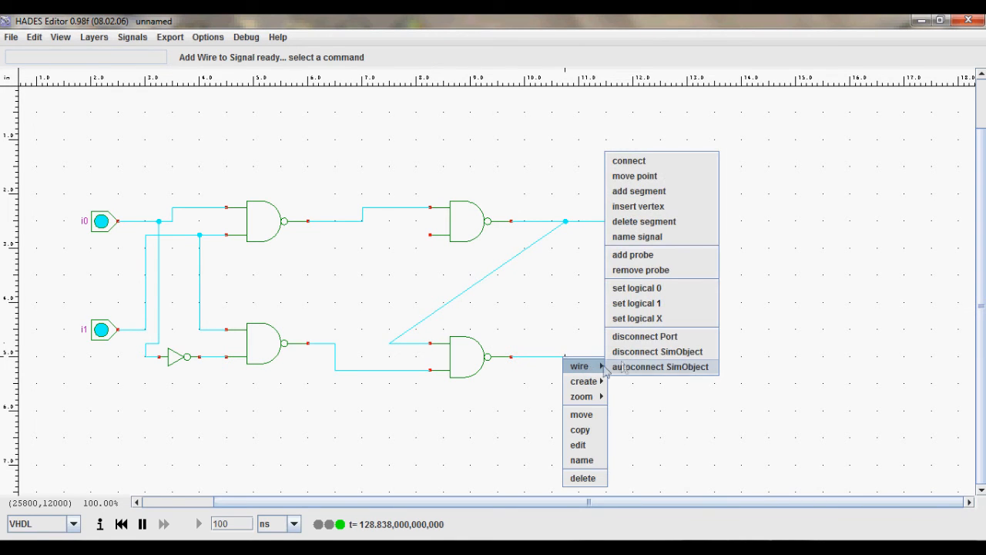
mouse_move(597, 379)
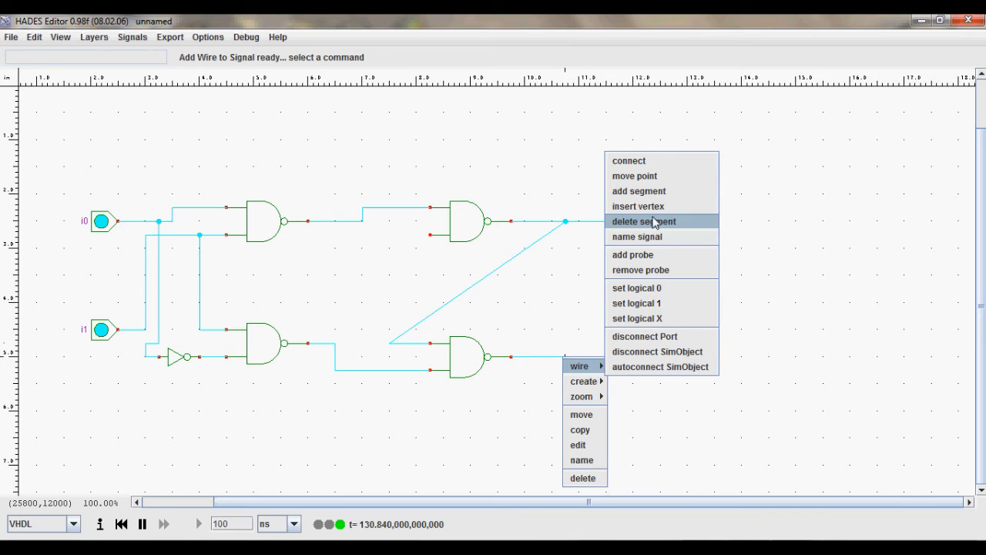
left_click(651, 190)
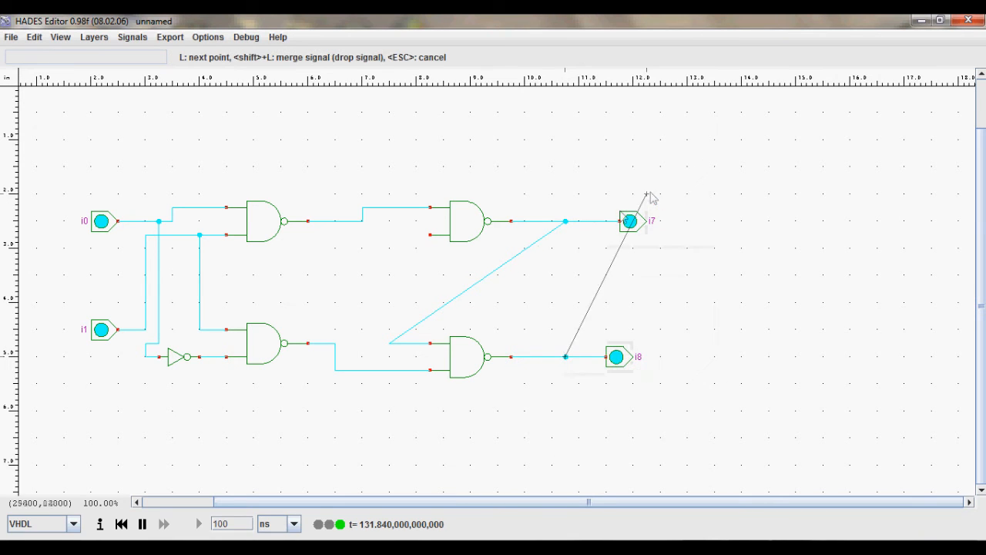
left_click(389, 236)
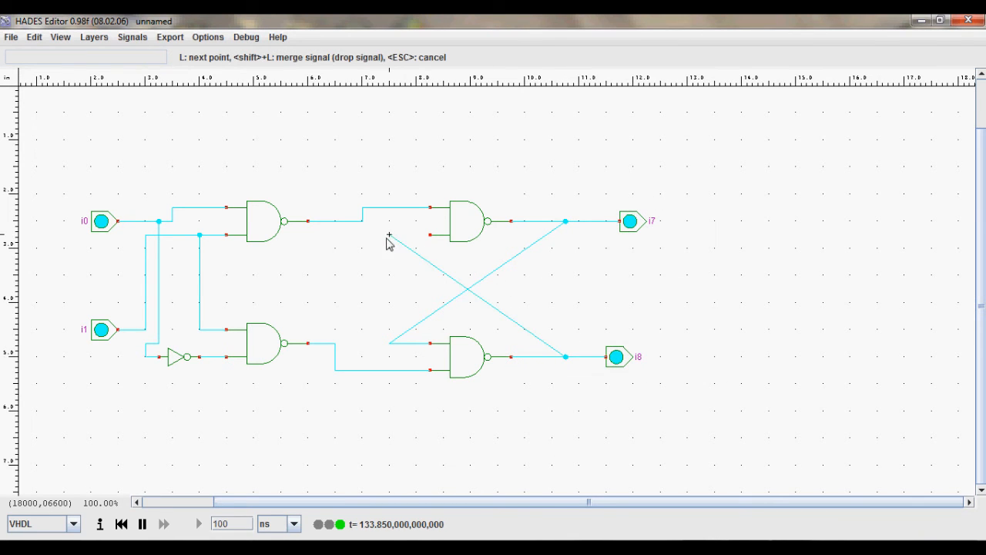
left_click(428, 242)
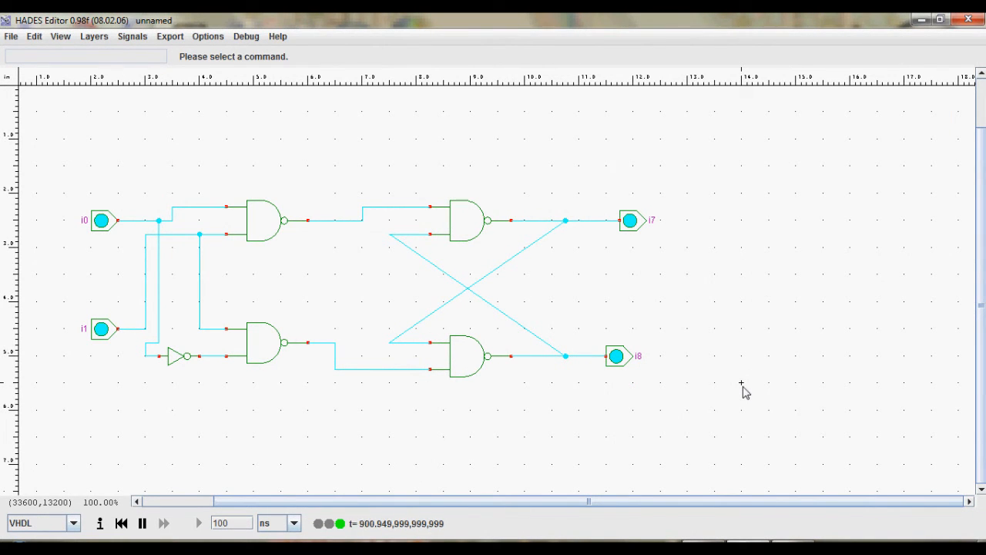
Add probes to the circuit's toplevel I/O signals
left_click(132, 39)
mouse_move(168, 71)
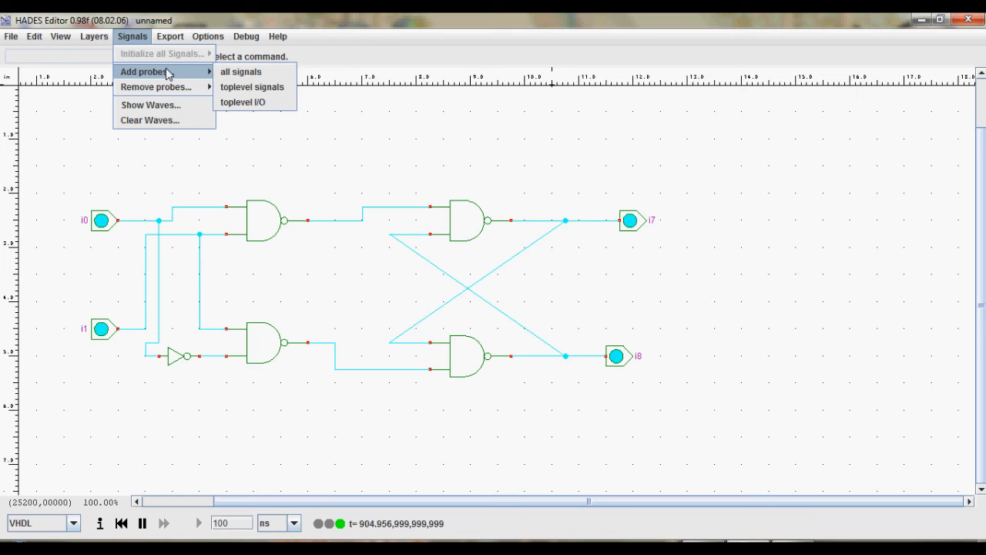
left_click(260, 103)
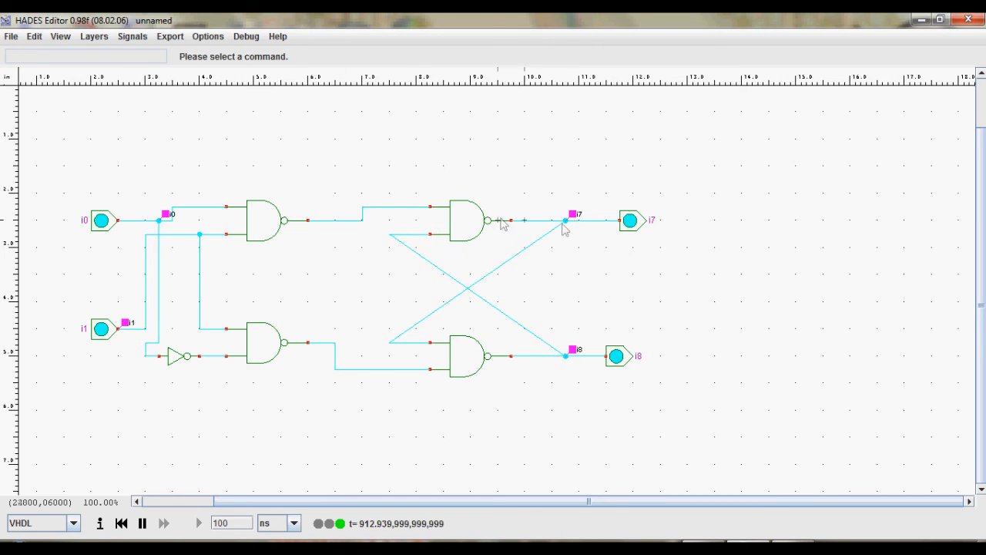
Set switches i0 and i1 to logic 0, and show the probed signals' updated waves in the Waveform Viewer
left_click(101, 221)
left_click(102, 330)
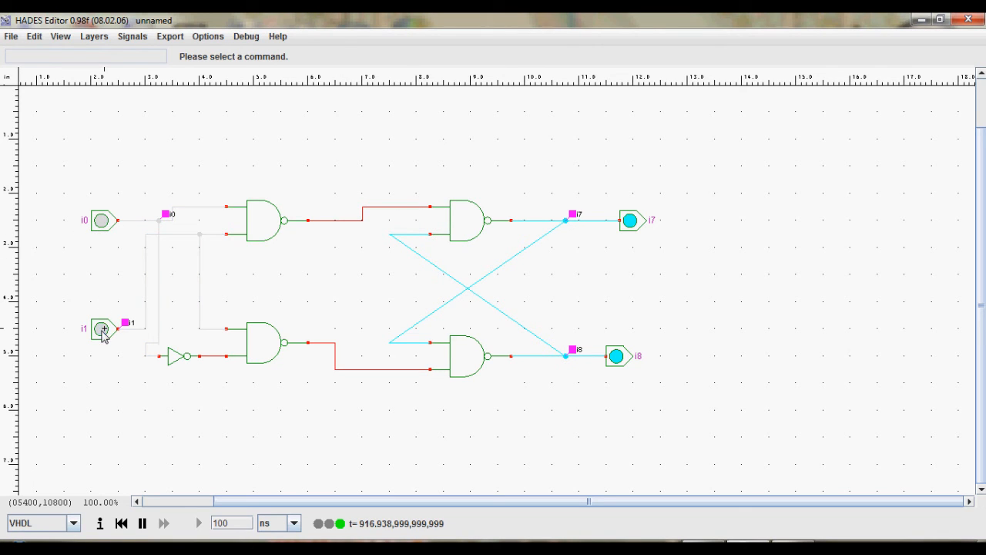
left_click(132, 36)
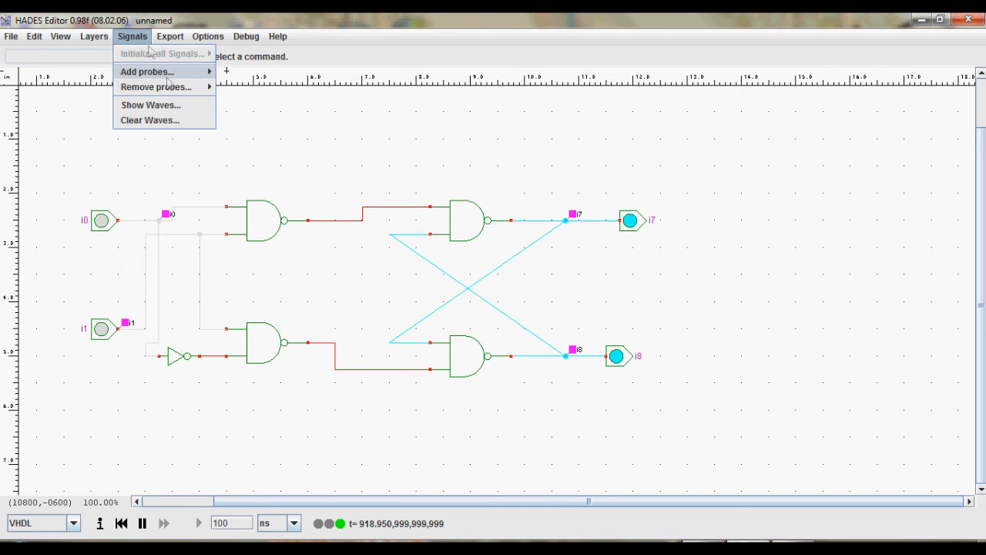
left_click(150, 105)
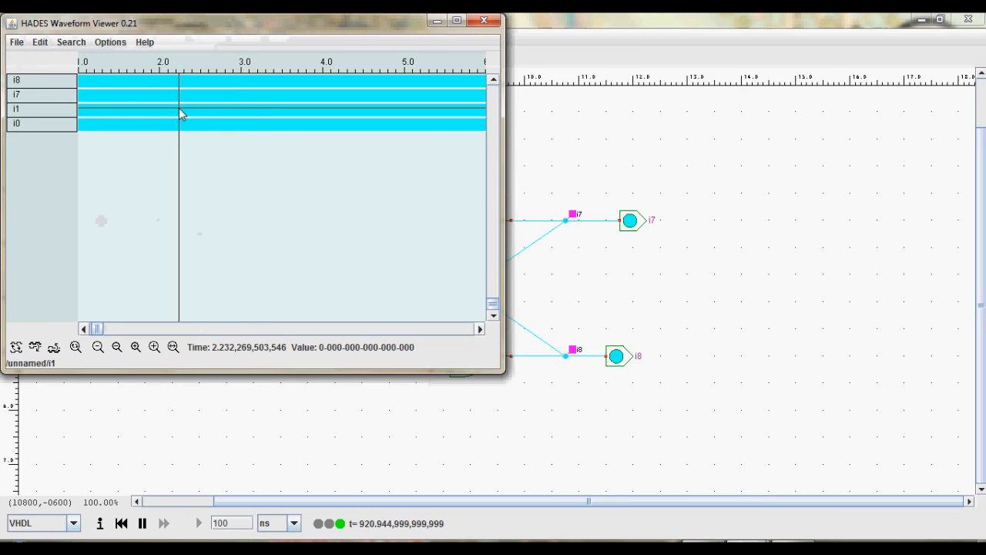
left_click(47, 44)
mouse_move(45, 44)
left_click(43, 61)
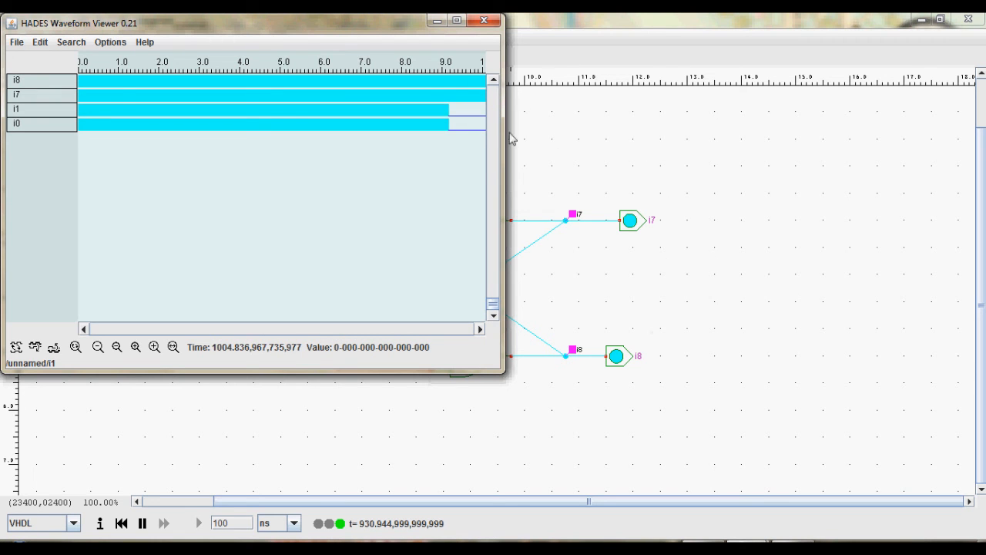
Switch input i1 to logic 1 in the circuit, and update the waves in the Waveform Viewer
left_click(595, 303)
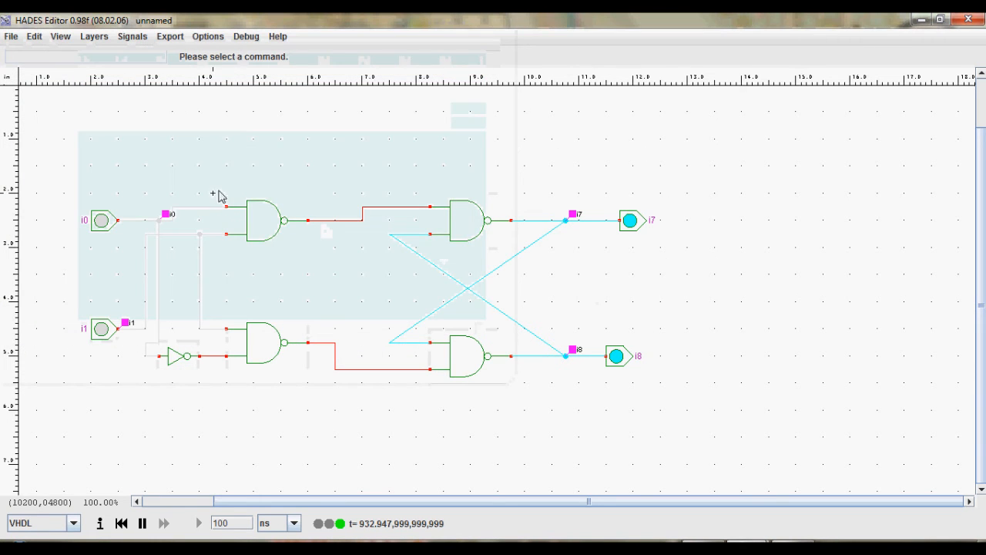
left_click(101, 329)
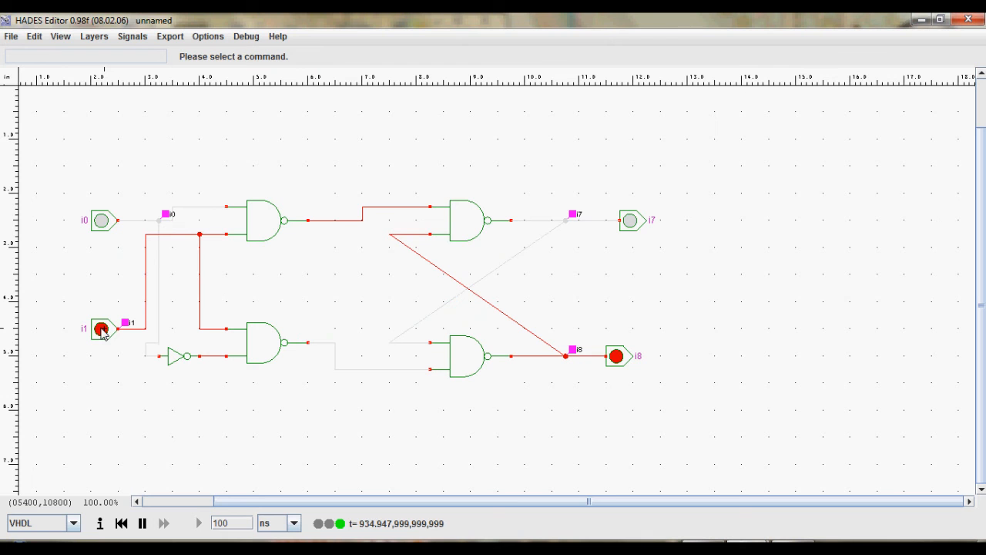
mouse_move(809, 547)
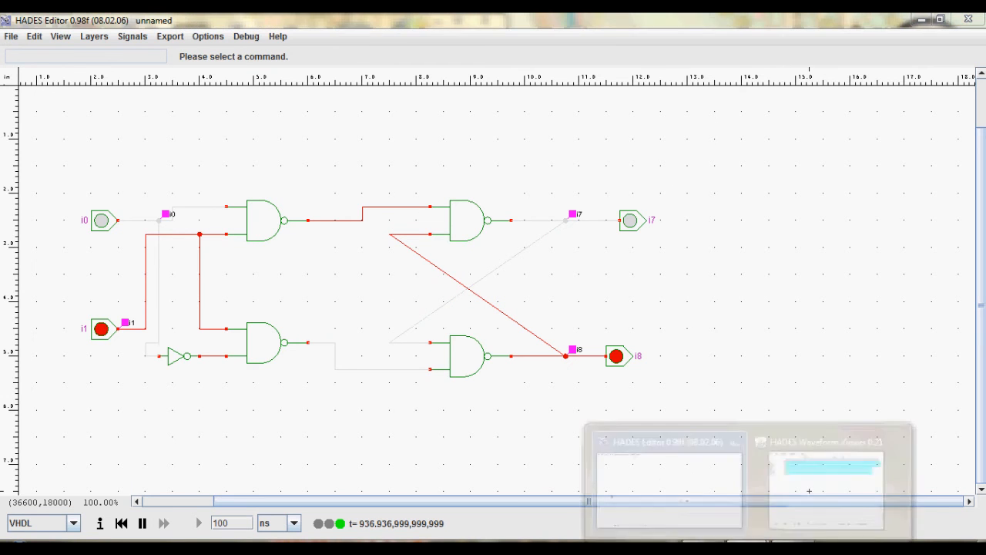
left_click(808, 480)
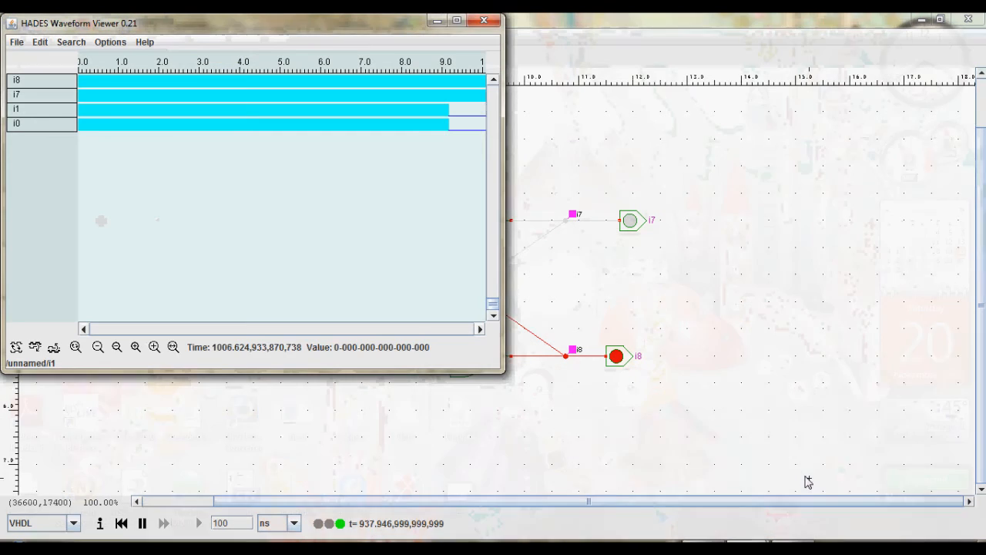
left_click(37, 44)
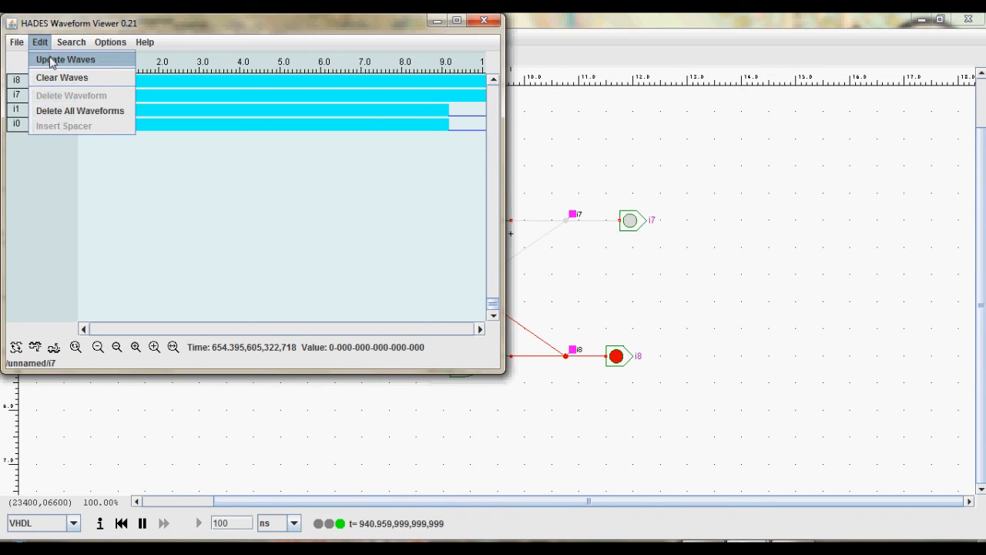
left_click(52, 61)
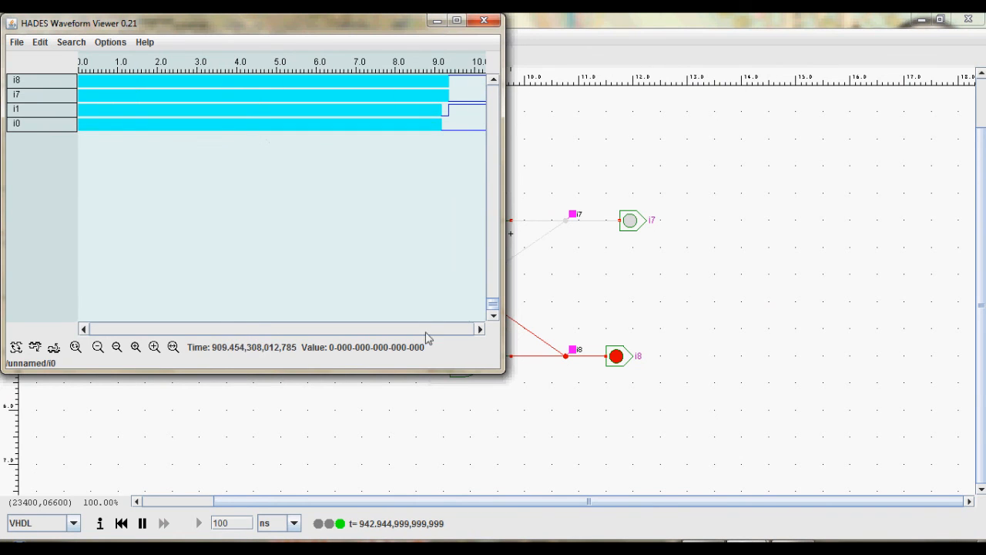
Compare the circuit's state with the i0, i1, i7 and i8 traces in the Waveform Viewer
left_click(331, 442)
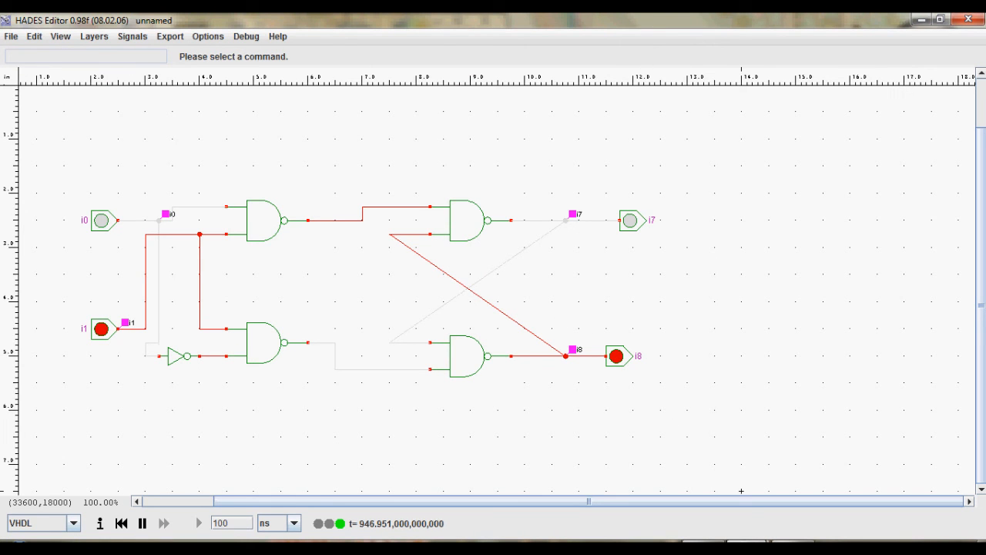
mouse_move(793, 548)
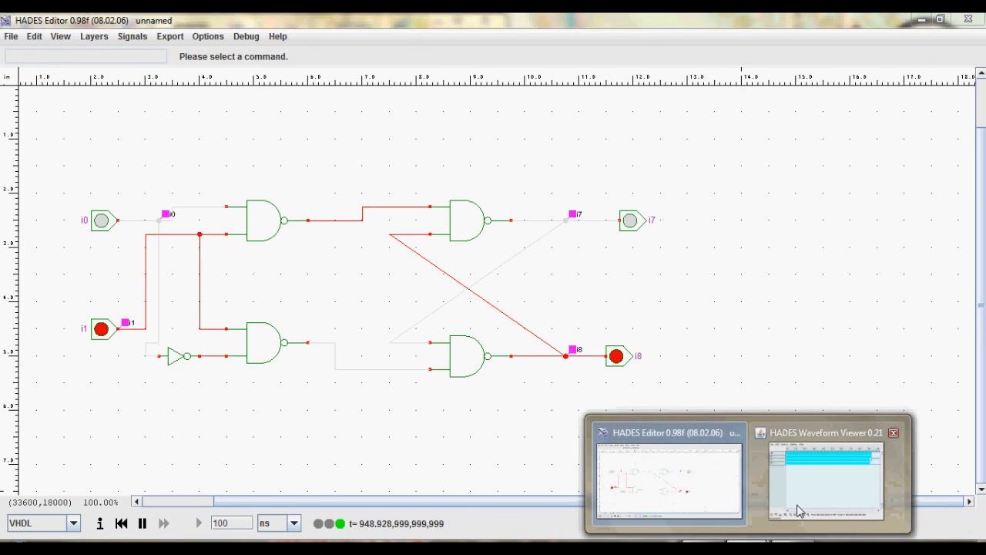
left_click(798, 511)
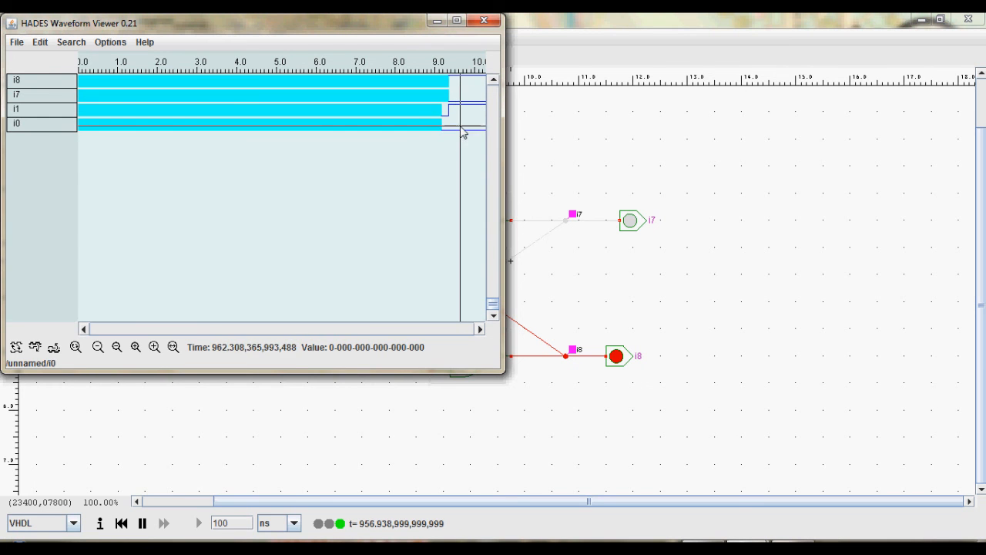
Switch input i0 to logic 1 in the circuit, update the waves in the Waveform Viewer and return to the editor
left_click(587, 241)
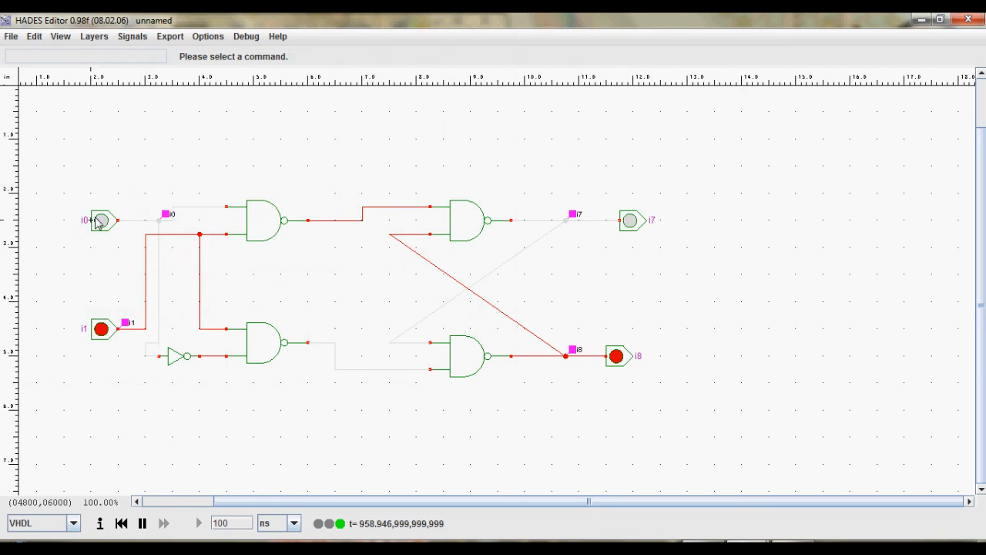
left_click(102, 222)
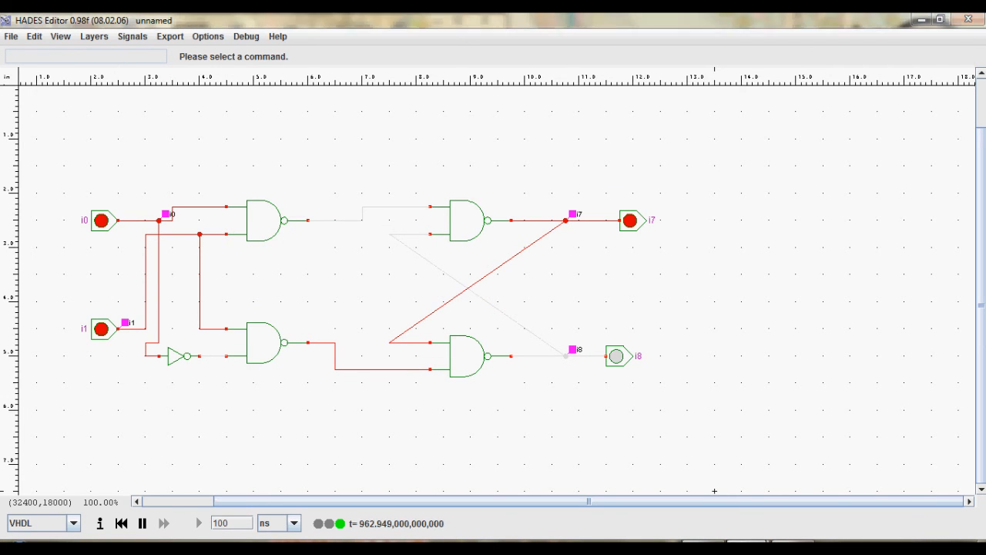
mouse_move(747, 549)
left_click(809, 486)
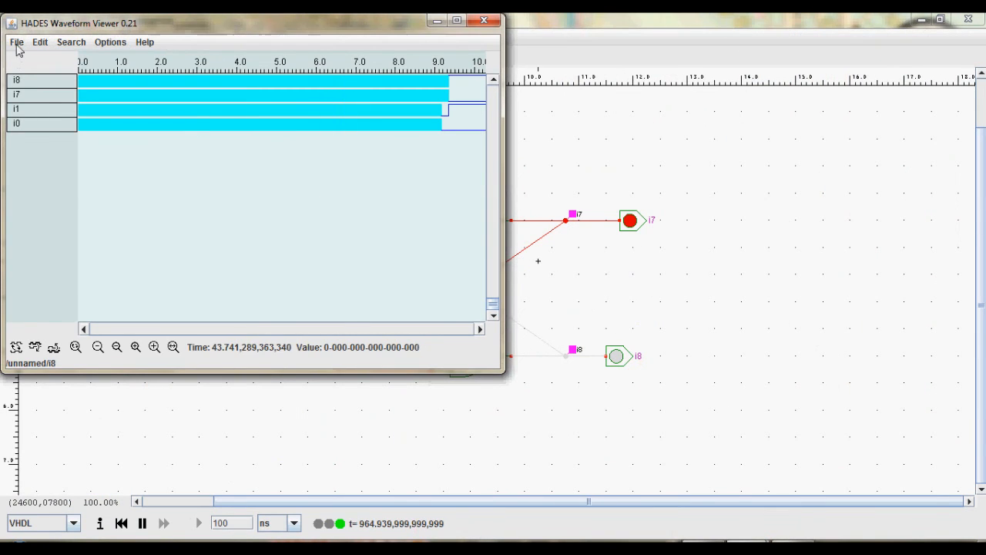
left_click(40, 42)
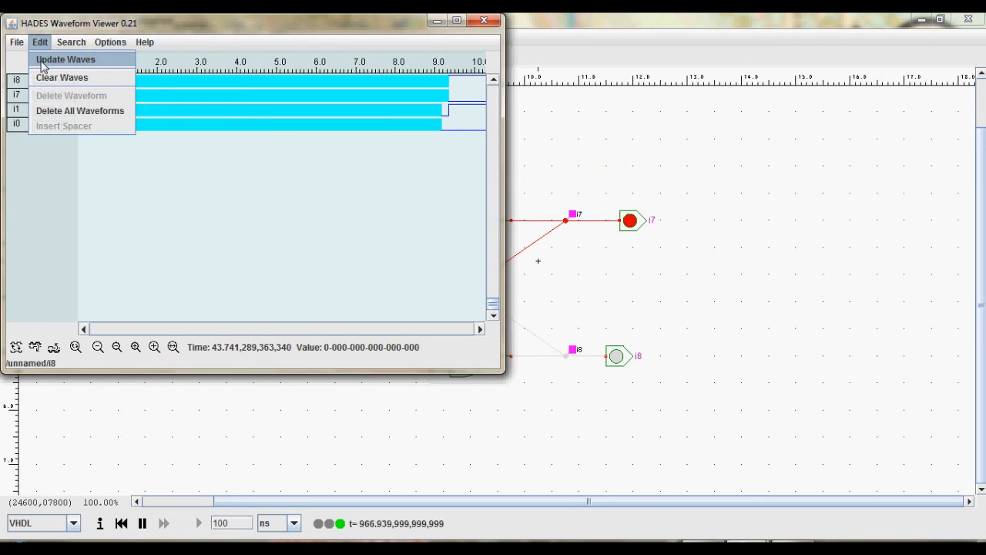
left_click(44, 67)
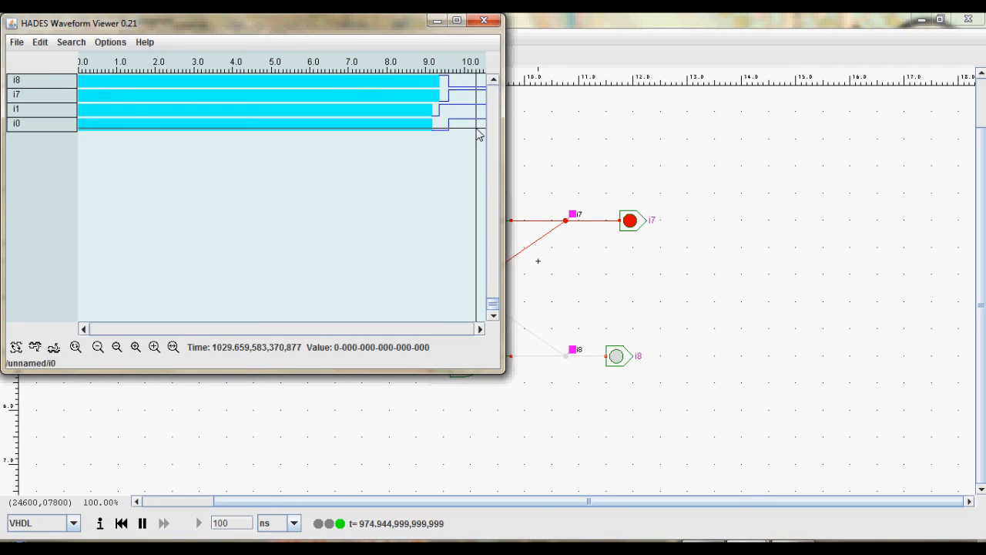
left_click(672, 152)
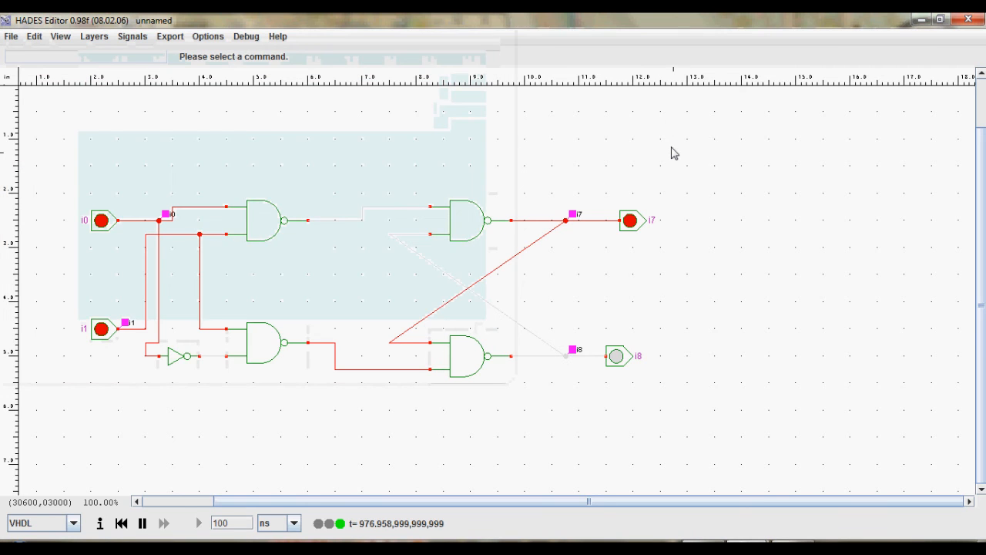